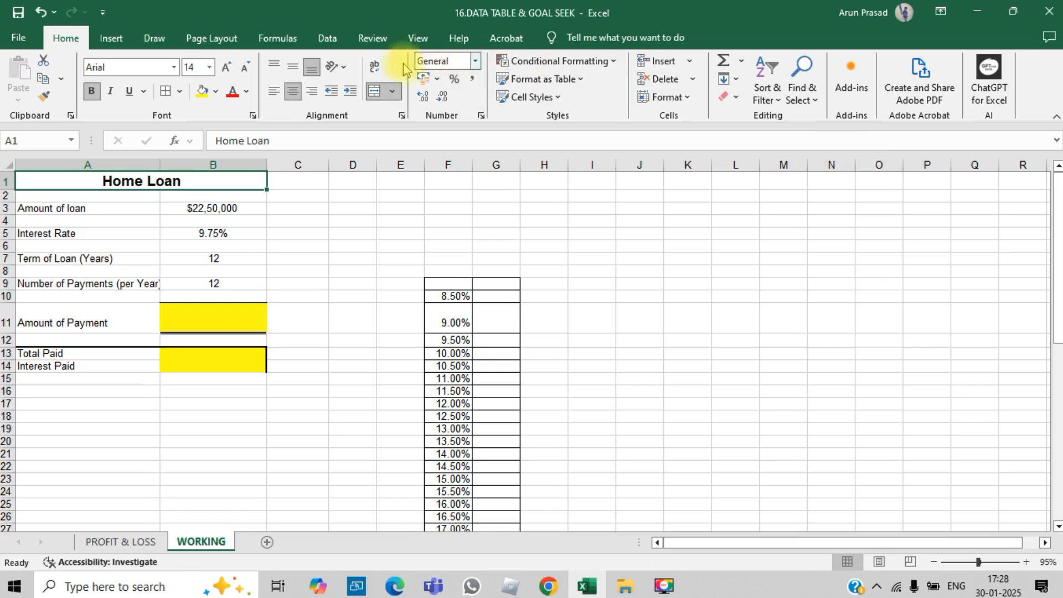
Calculate the loan payment in B11 with the formula =PMT(B5/12,B7*B9,-B3)
click(217, 323)
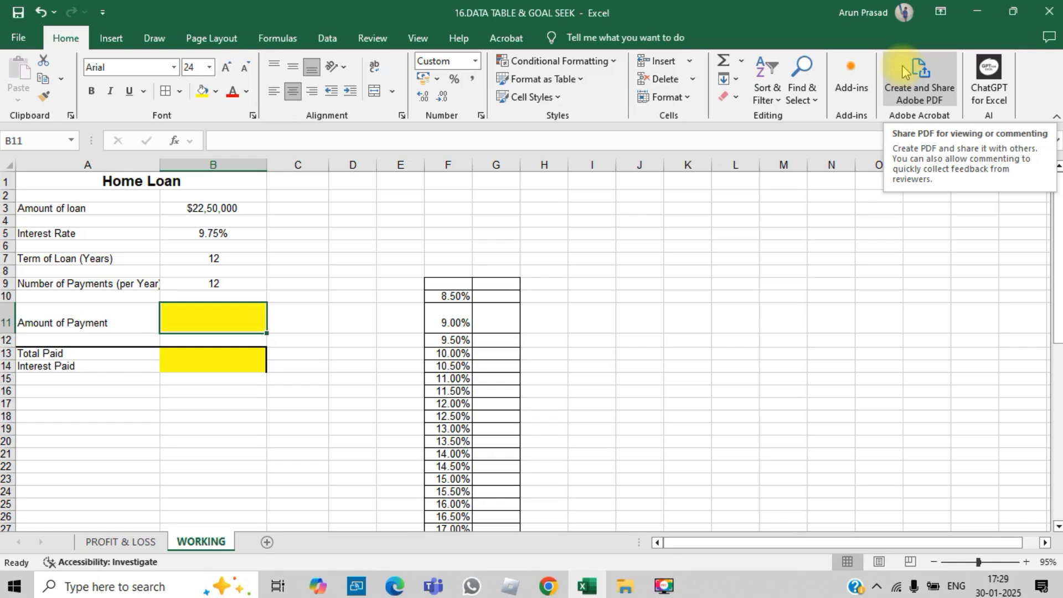
text(=p)
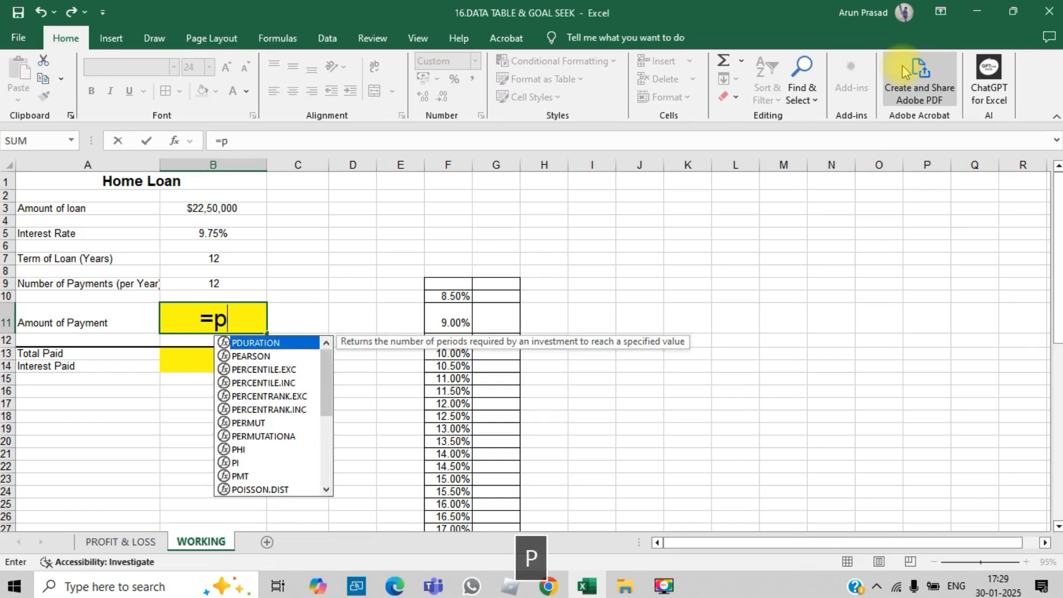
text(mt()
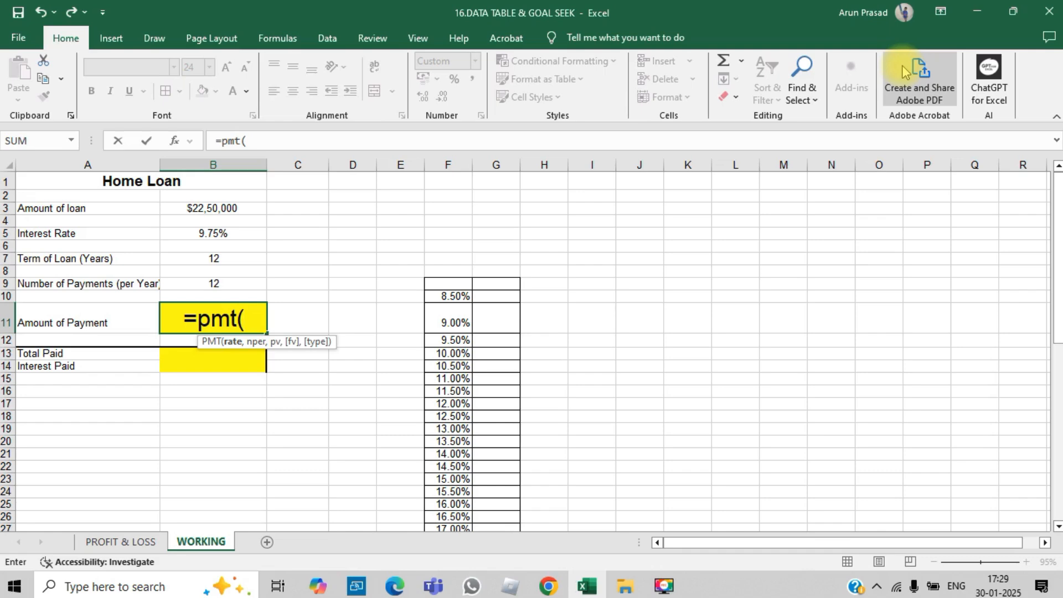
click(214, 246)
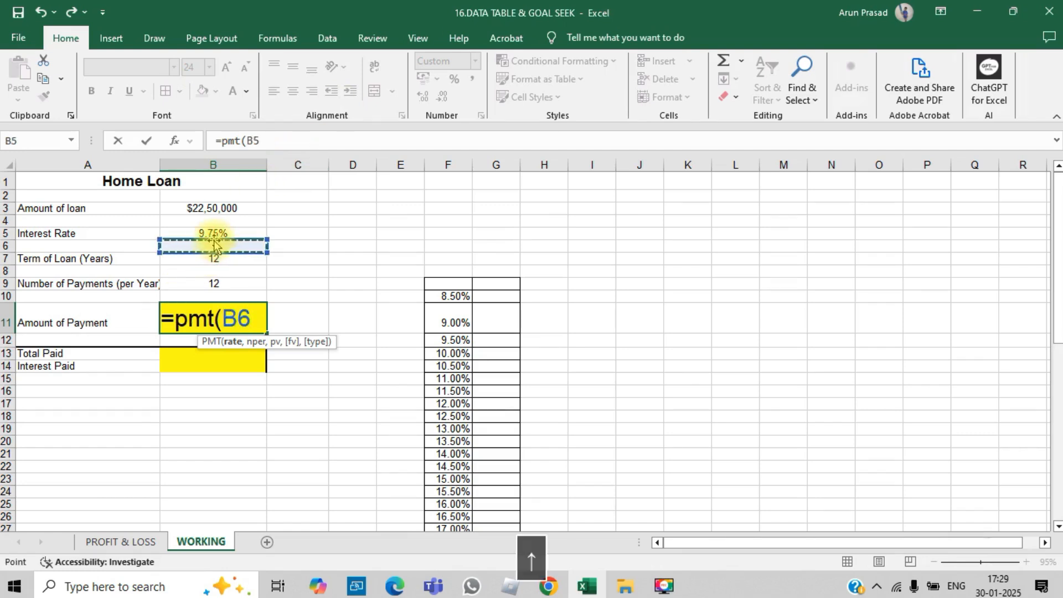
click(213, 235)
text(/12)
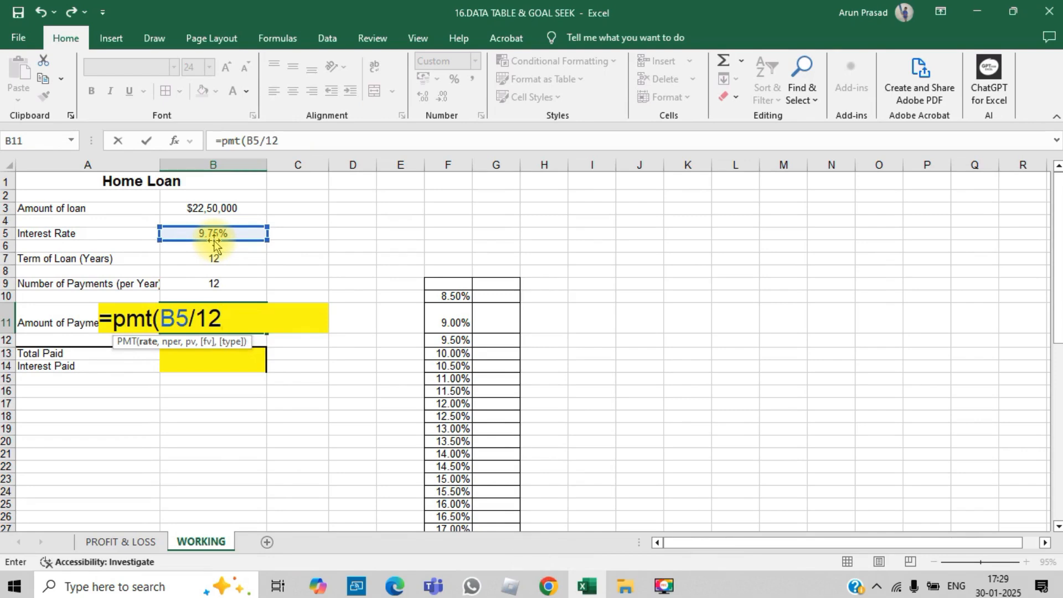
text(,)
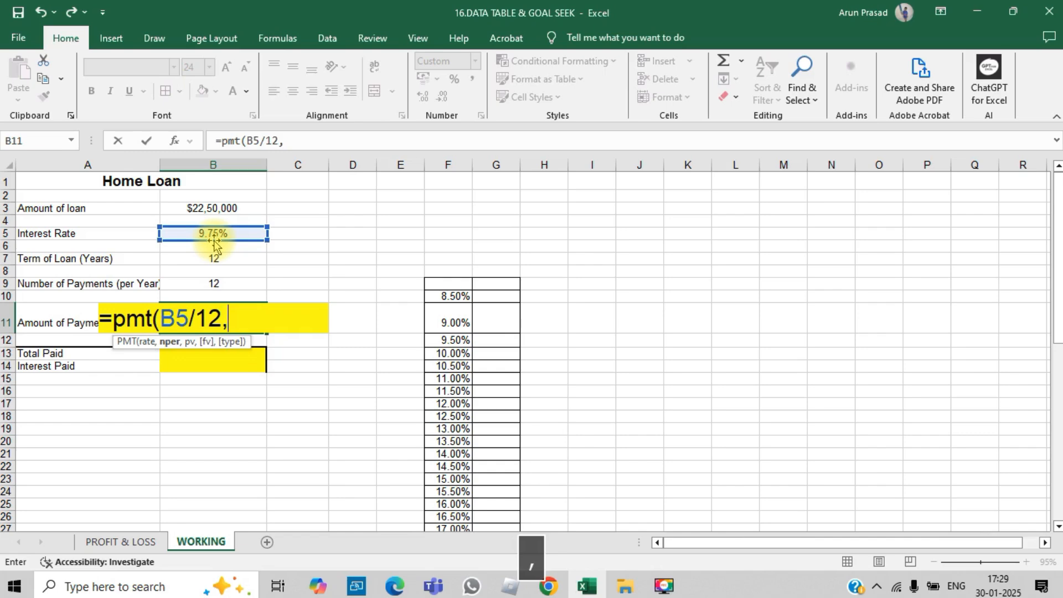
click(228, 258)
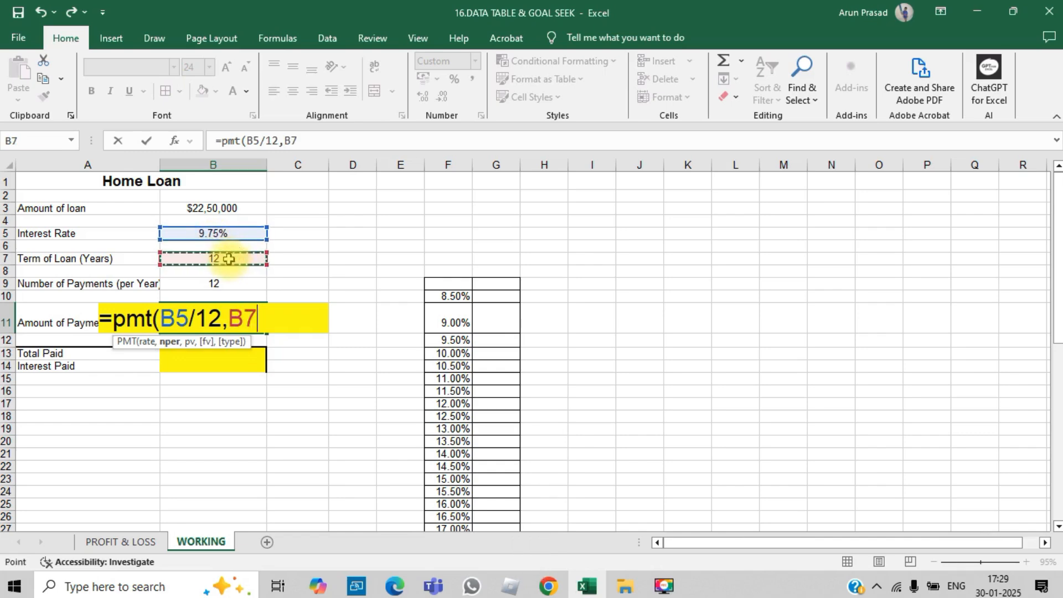
text(*)
click(217, 286)
text(,)
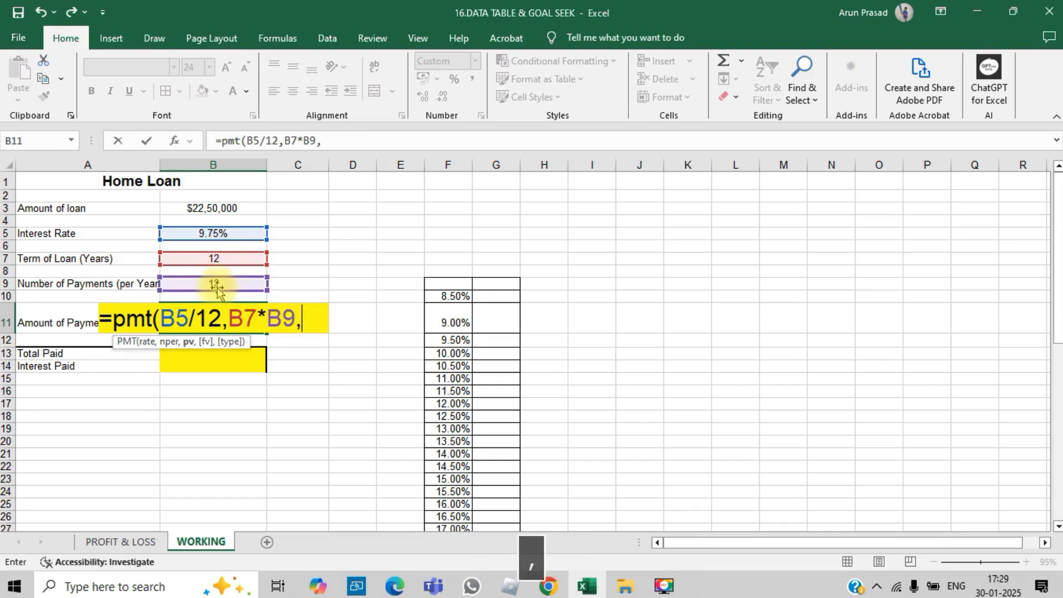
click(224, 209)
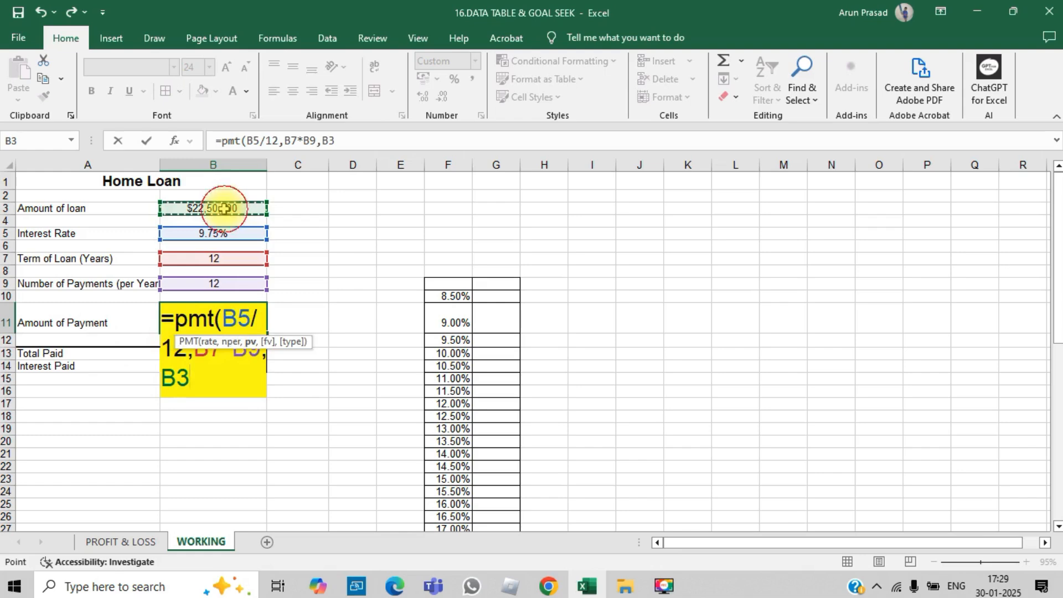
click(326, 140)
text(-)
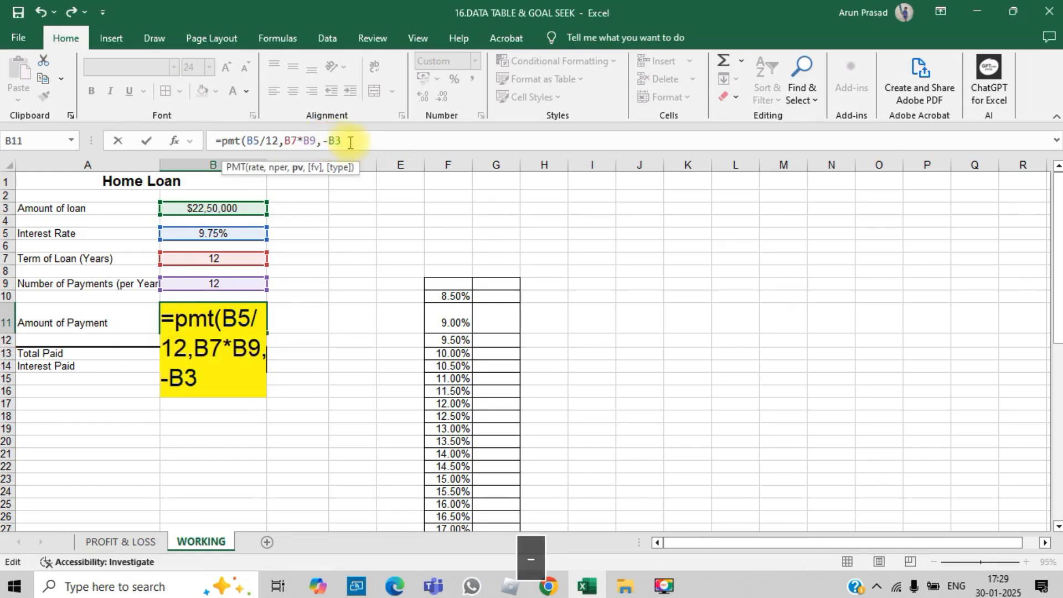
click(353, 142)
key(Return)
key(Up)
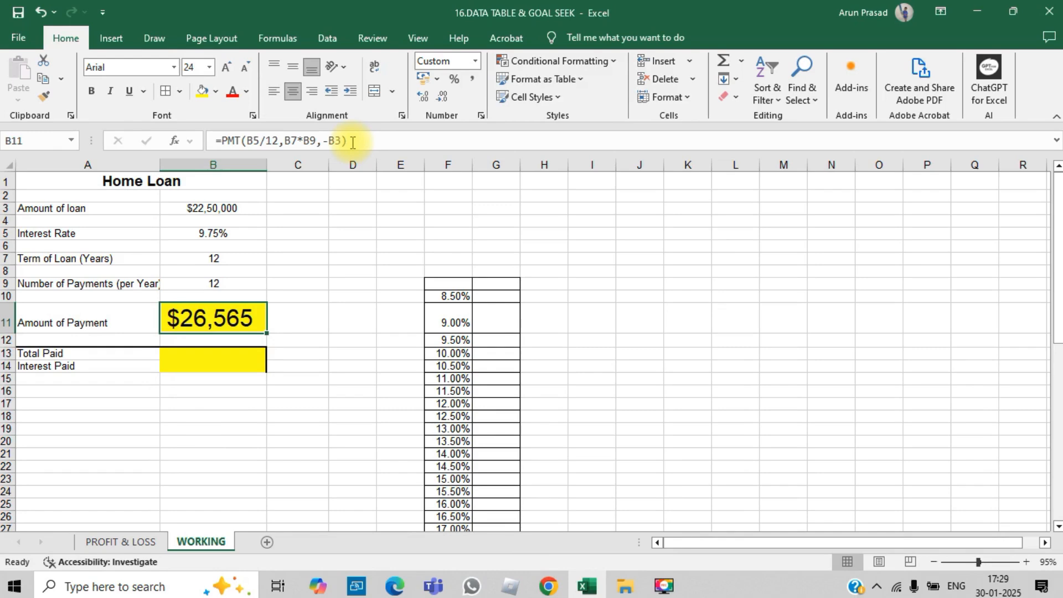
Calculate Total Paid in B13 with the formula =B11*B7*B9
key(Down)
key(Down)
text(=)
key(Up)
key(Up)
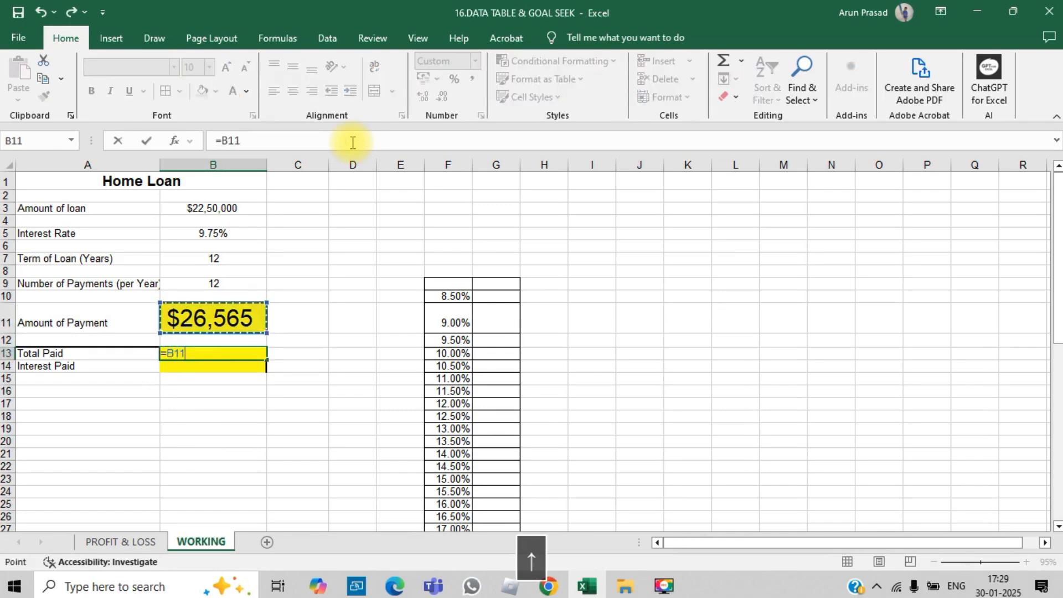
text(*)
key(Up)
key(Up)
key(Up)
key(Up)
key(Up)
key(Up)
text(*)
key(Up)
key(Up)
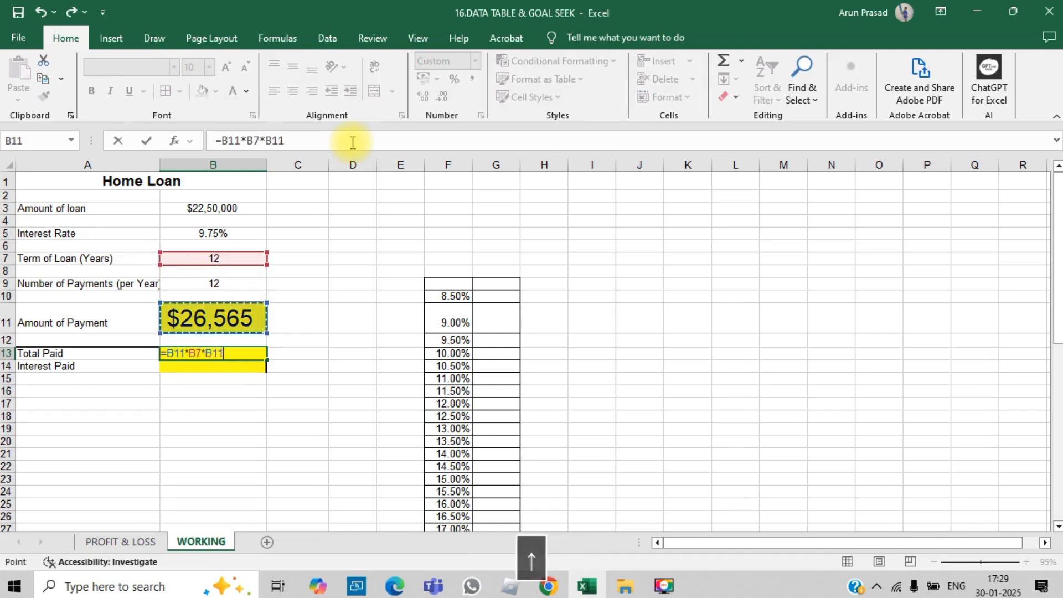
key(Up)
key(Up)
key(Return)
key(Up)
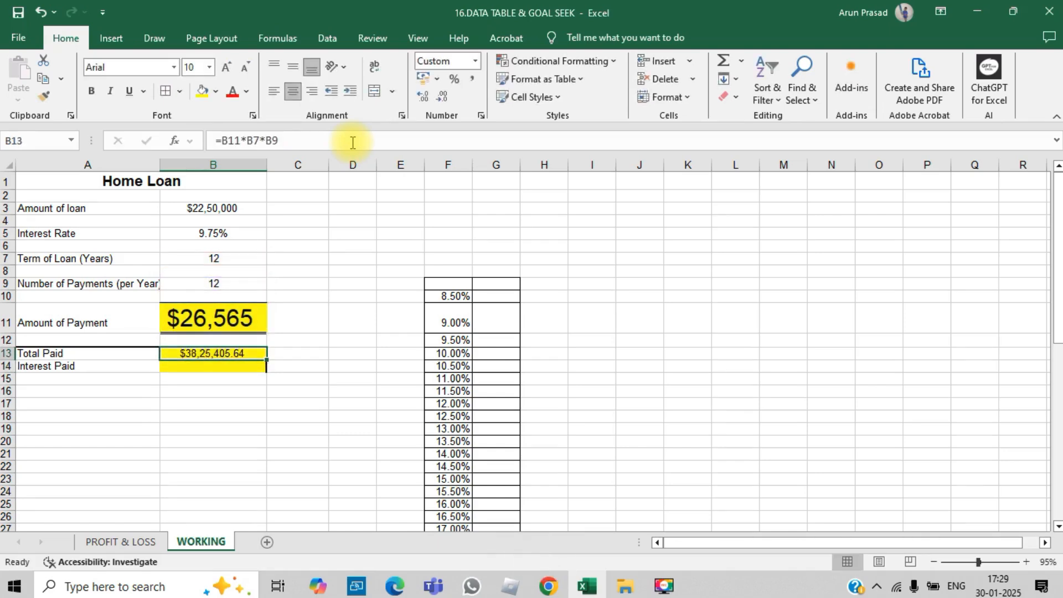
Calculate Interest Paid in B14 by subtracting the loan amount from the total paid, using =B13-B3
key(Down)
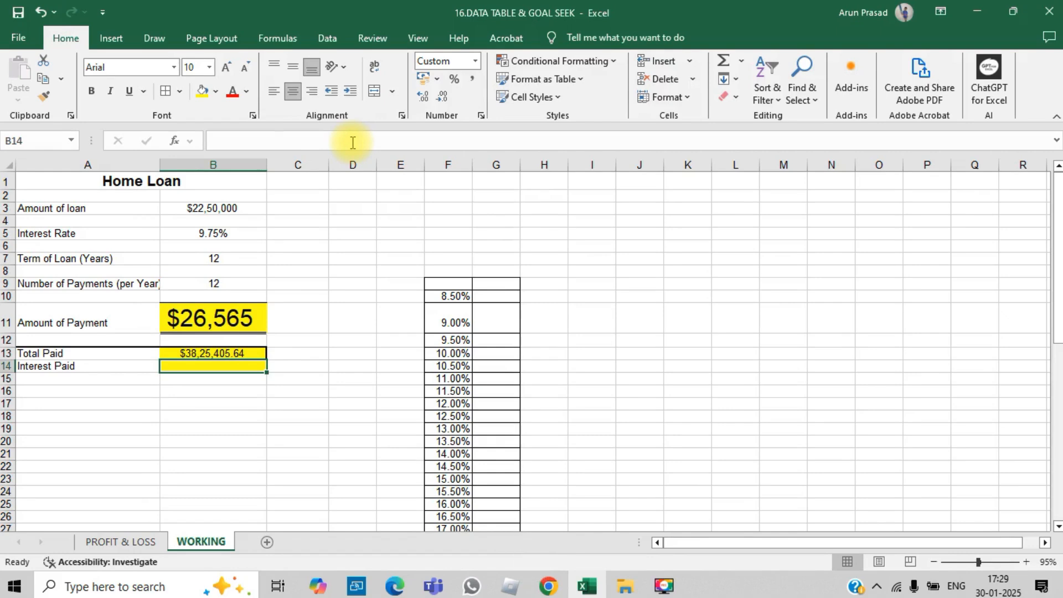
key(Up)
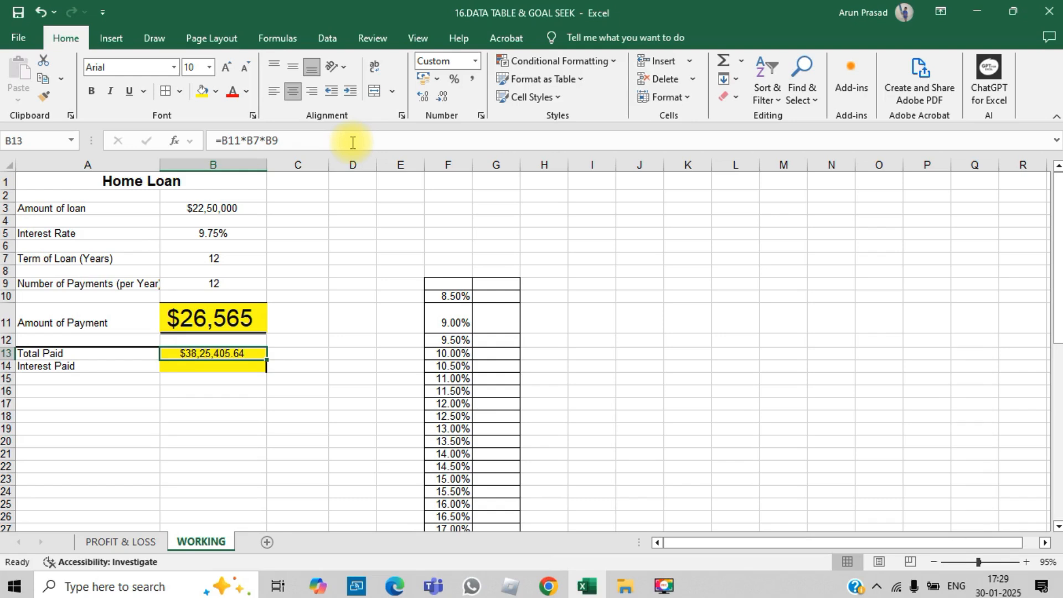
key(Down)
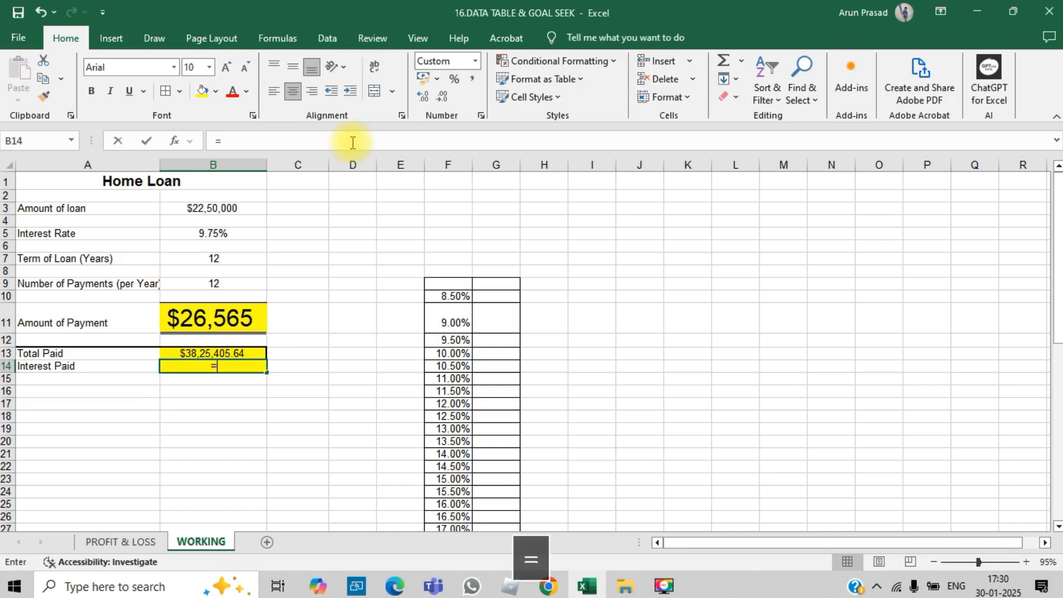
text(=)
key(Up)
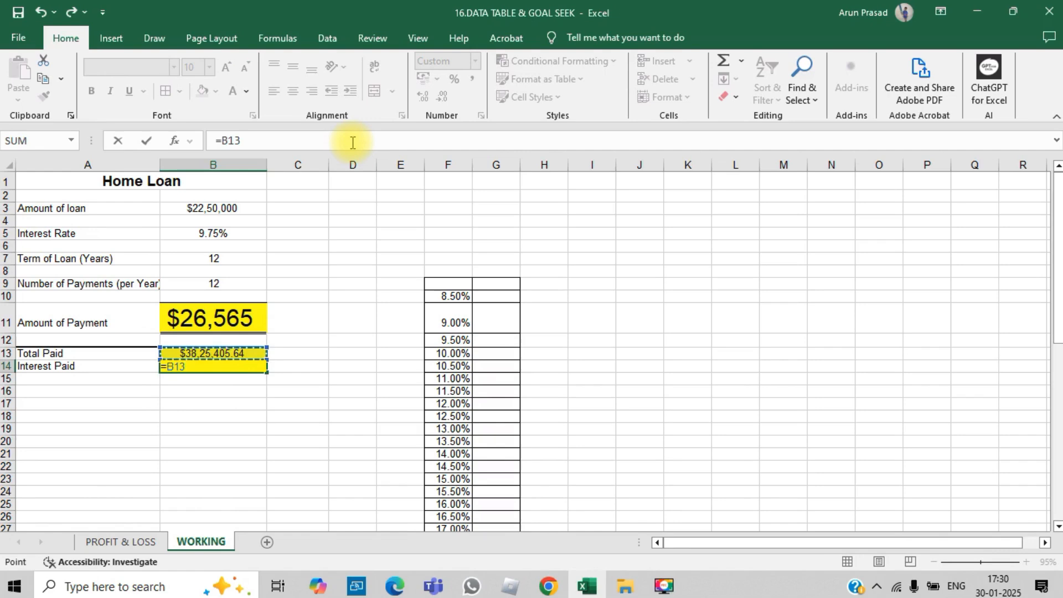
text(-)
key(Up)
key(Up)
key(Up)
key(Up)
key(Up)
key(Up)
key(Up)
key(Up)
key(Up)
key(Up)
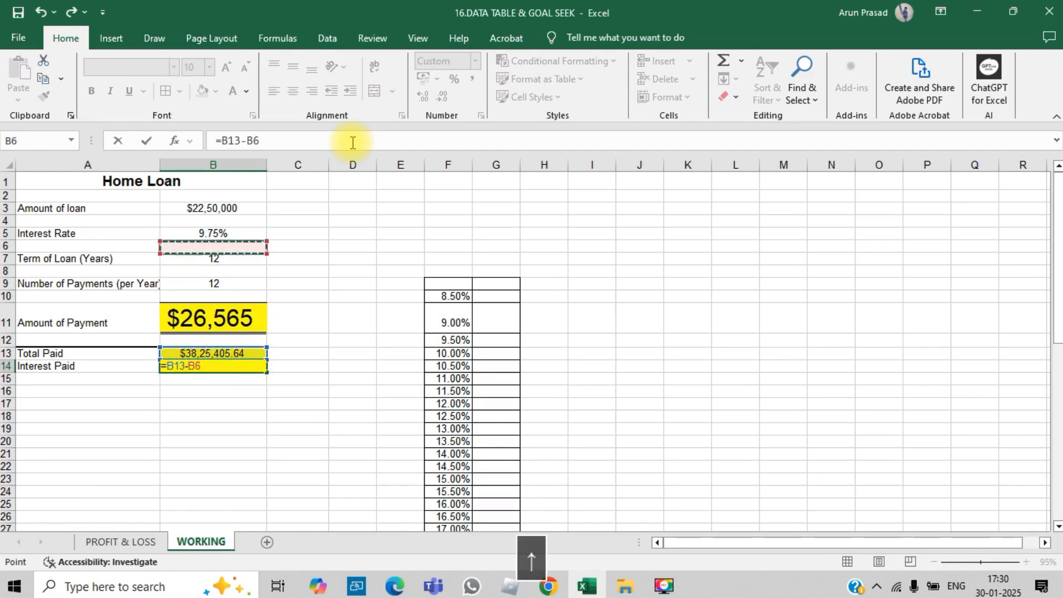
key(Return)
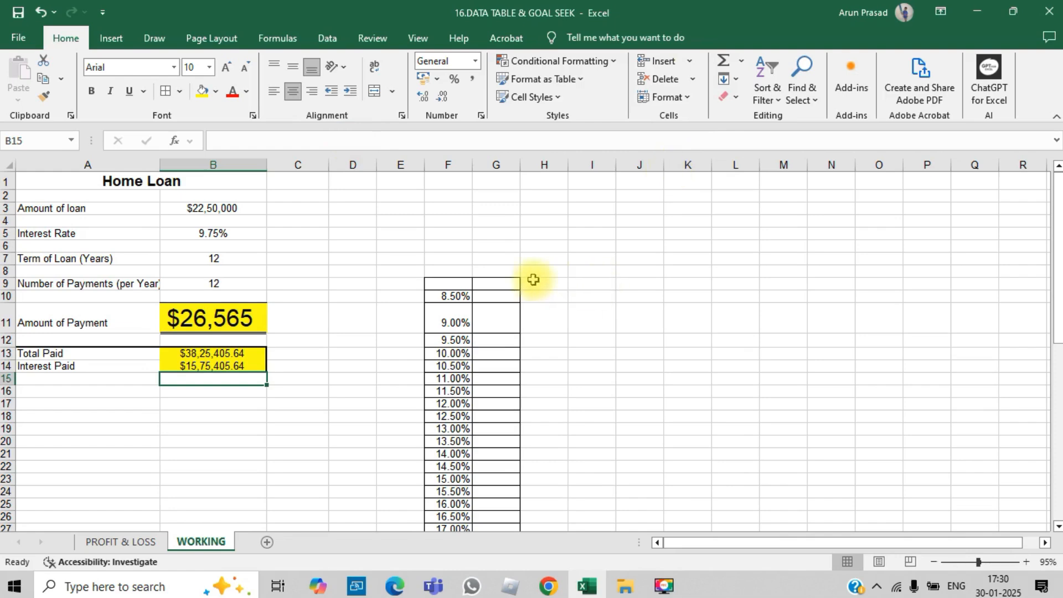
Set the font size of columns F and G to 14
click(501, 283)
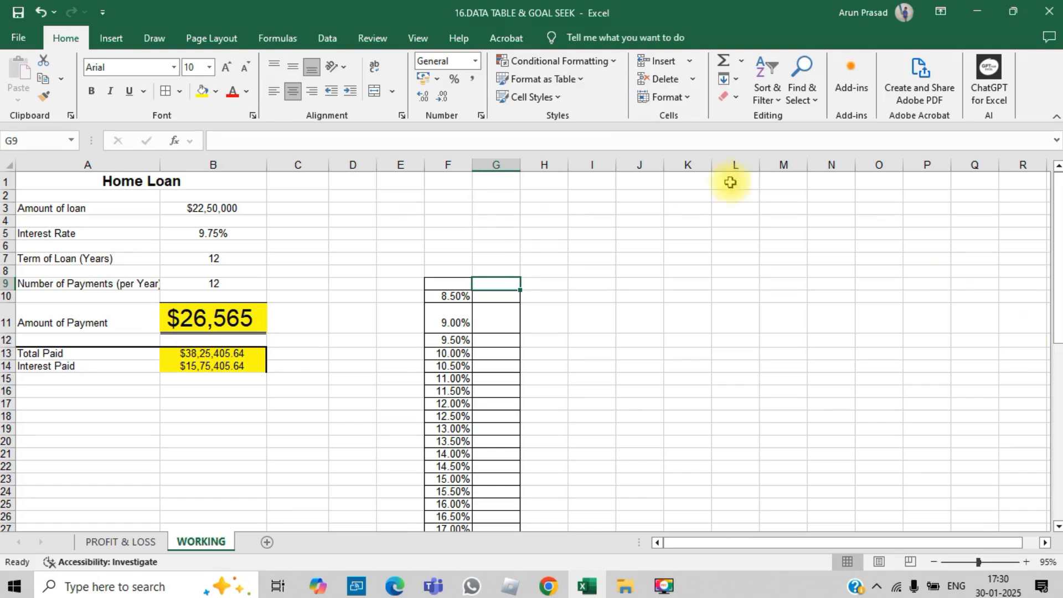
drag(450, 164, 505, 164)
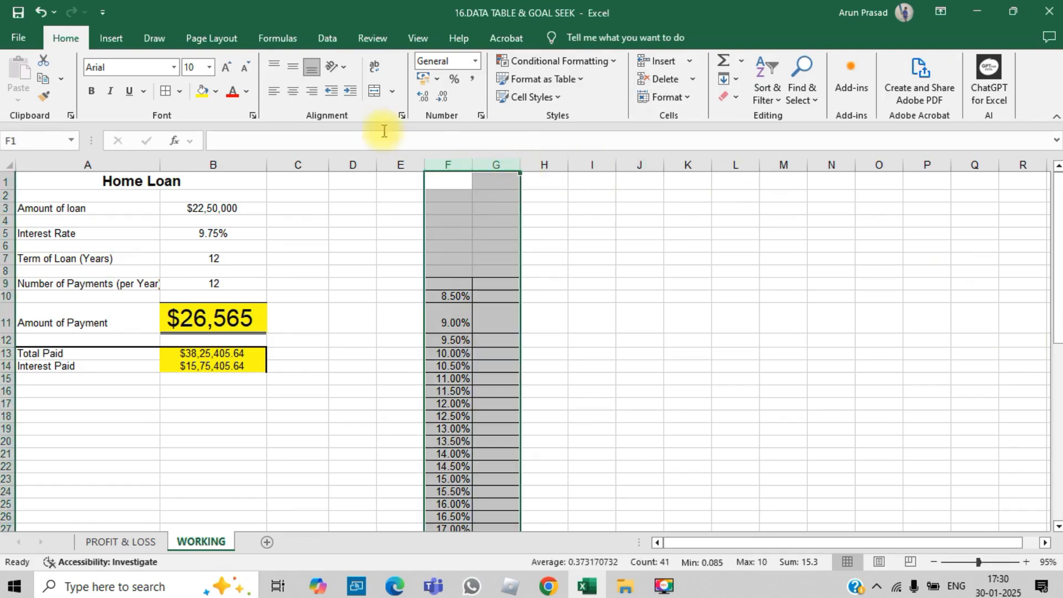
click(209, 67)
click(191, 160)
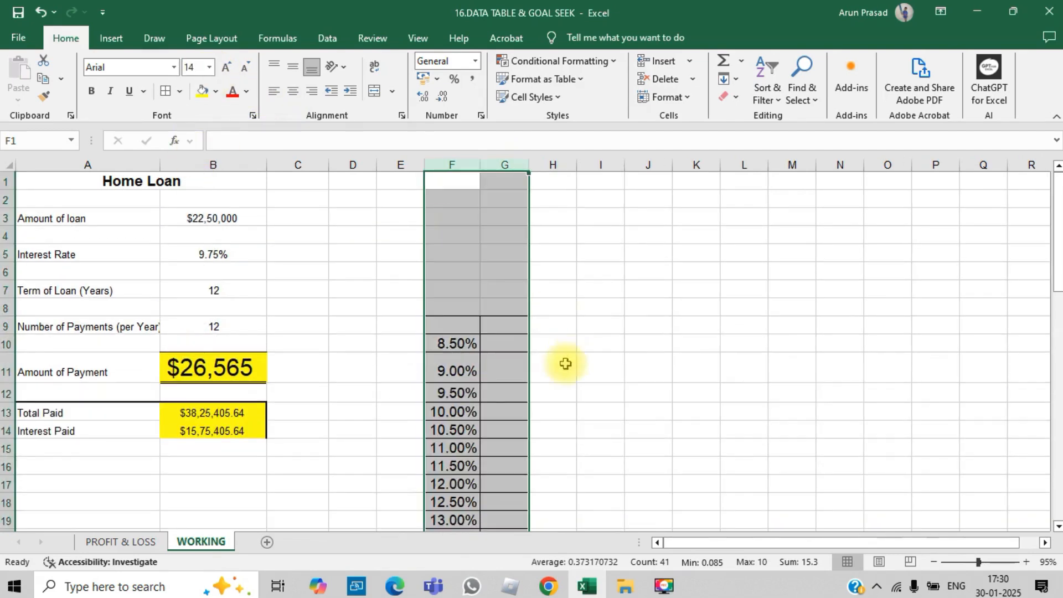
Link G9 to the payment amount with =B11, clear the cell and enter the same reference again
click(488, 326)
text(=)
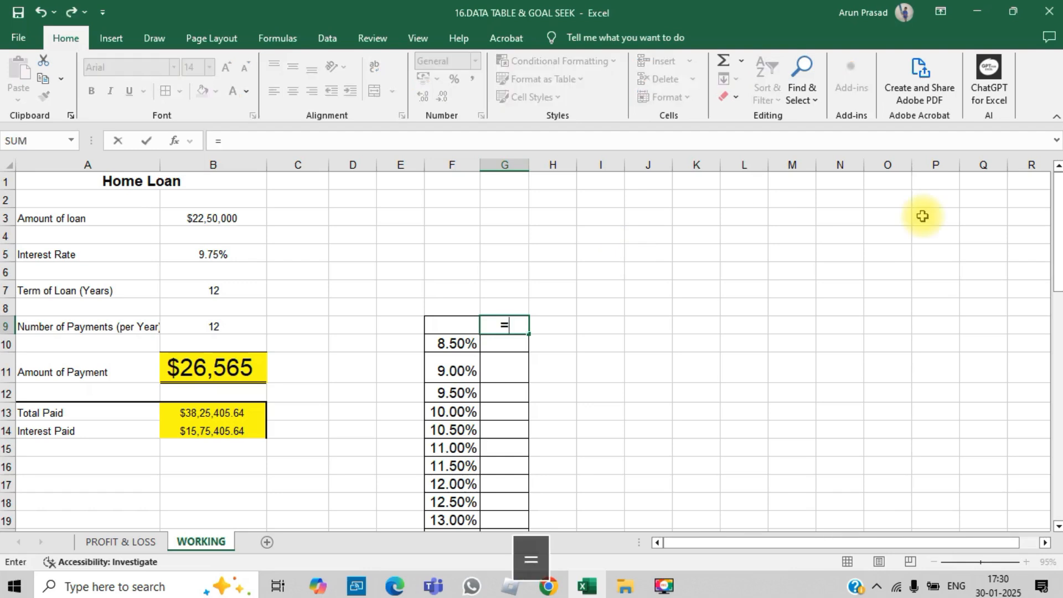
click(179, 370)
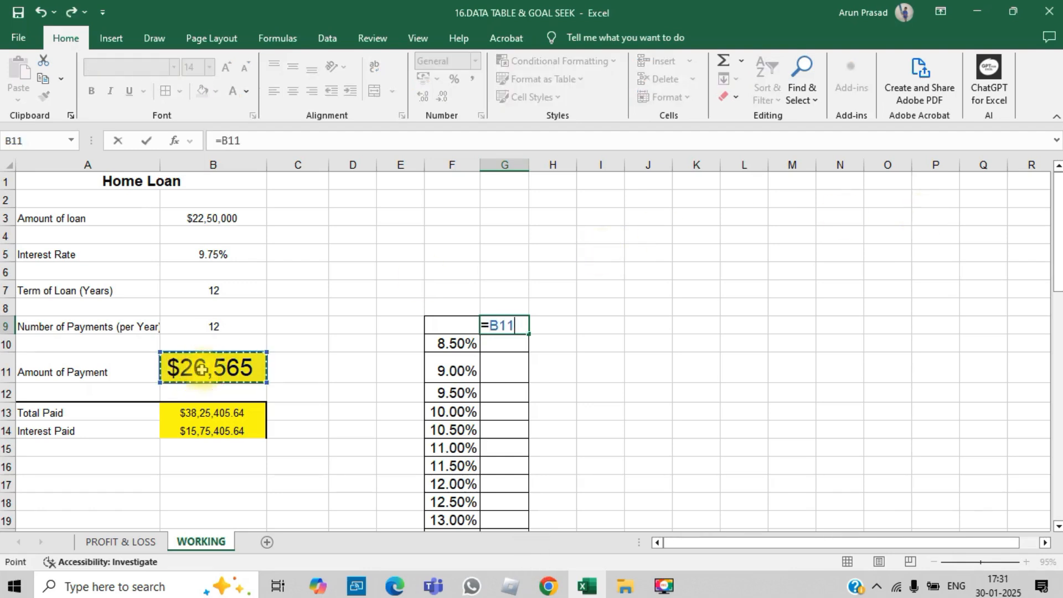
key(Return)
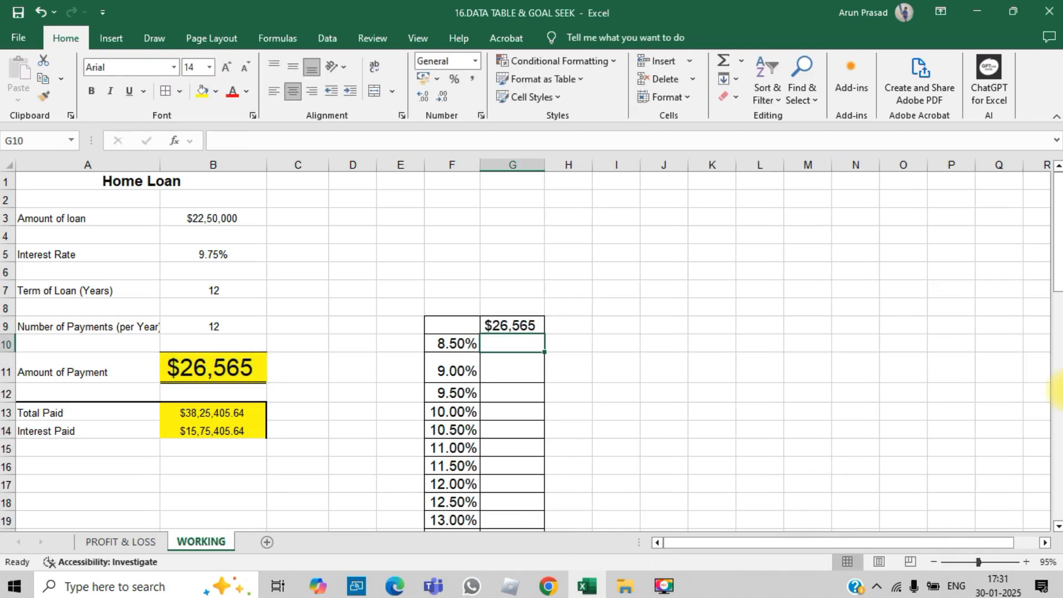
key(Up)
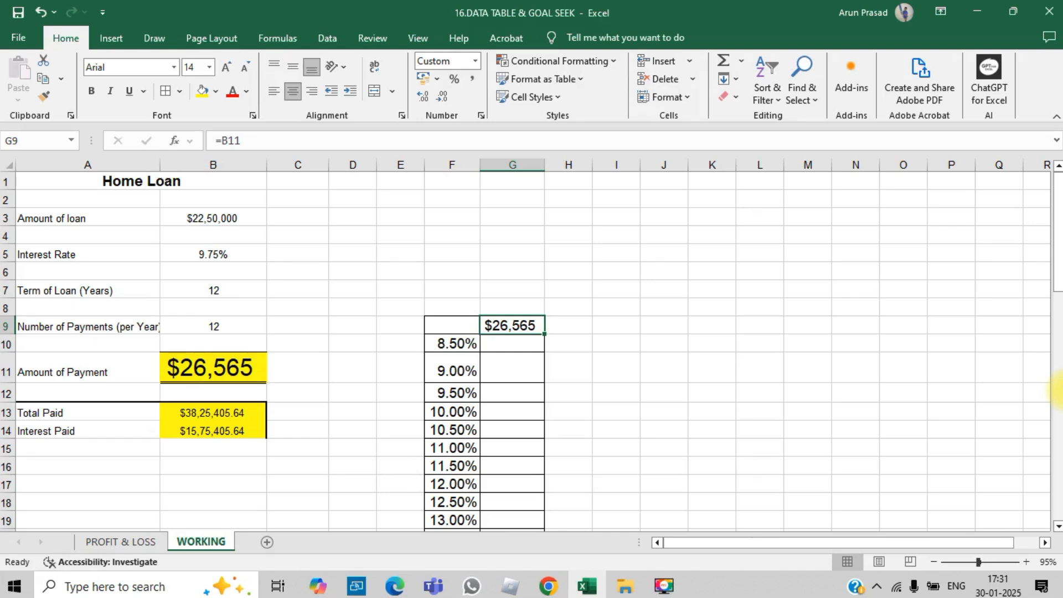
key(Delete)
text(=)
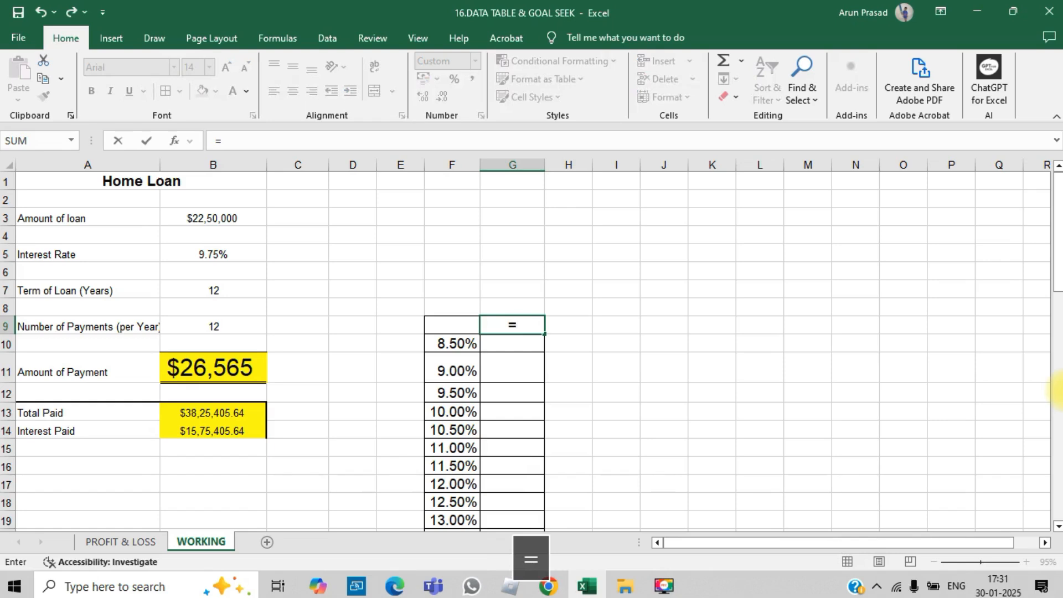
click(229, 370)
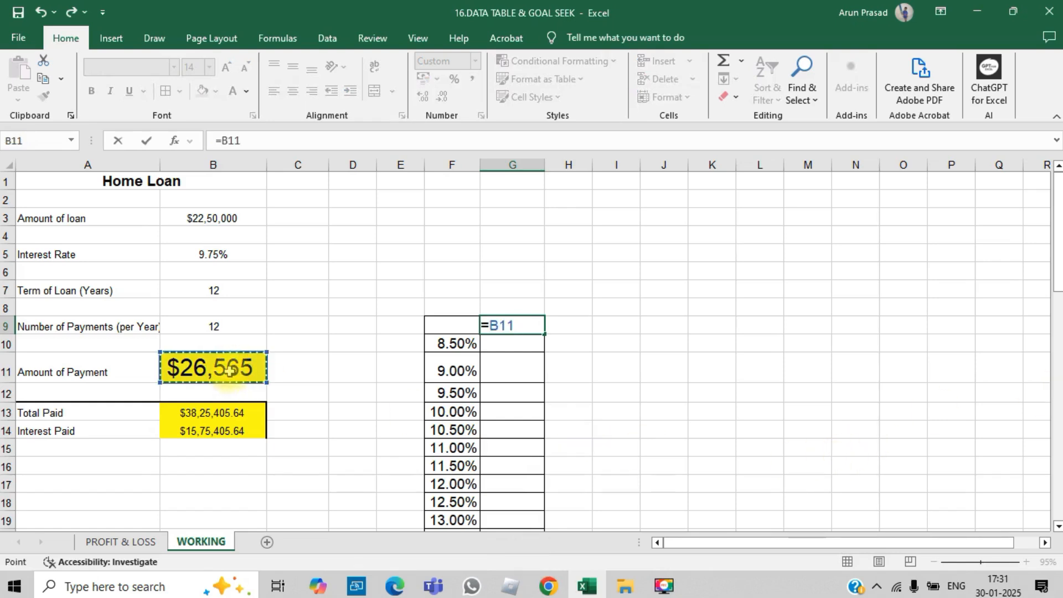
key(Return)
key(Up)
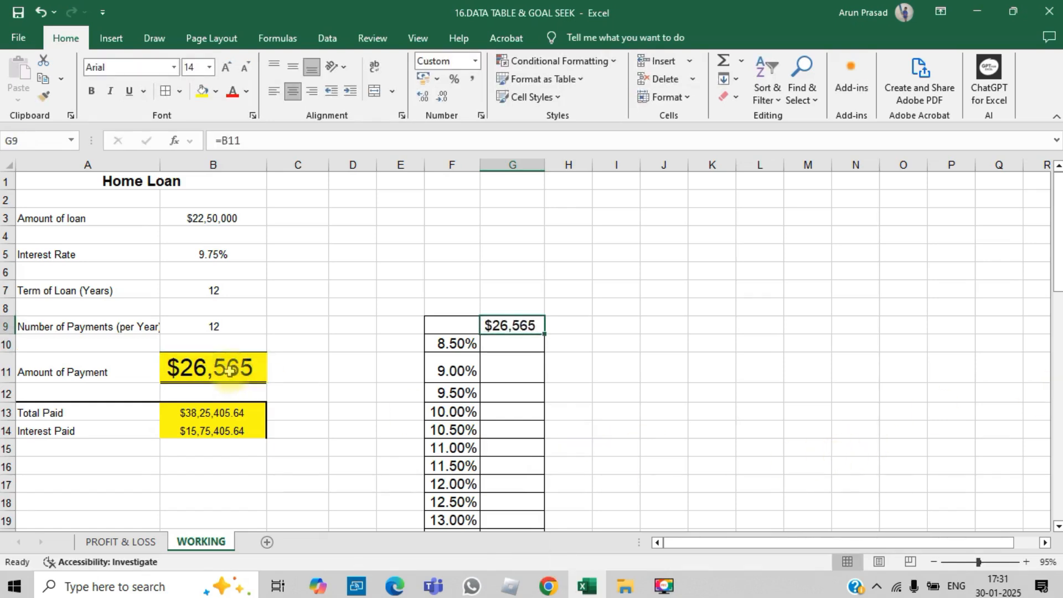
Create a one-variable data table over F9:G29 with the interest rate in $B$5 as the column input cell
key(Down)
key(Up)
key(Left)
key(shift+Right)
key(Down)
key(Up)
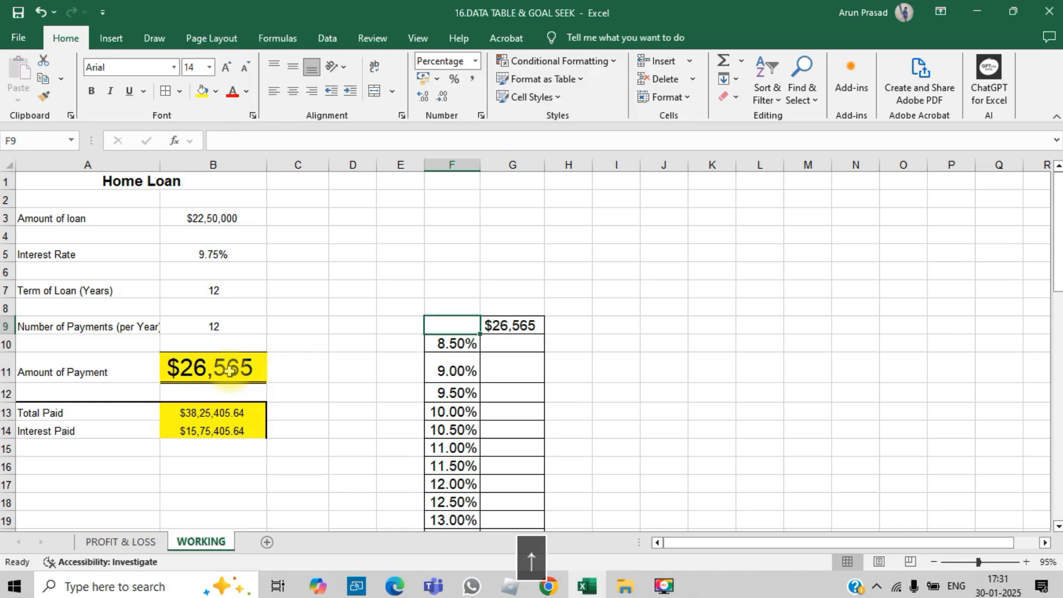
key(Down)
key(Up)
key(shift+Right)
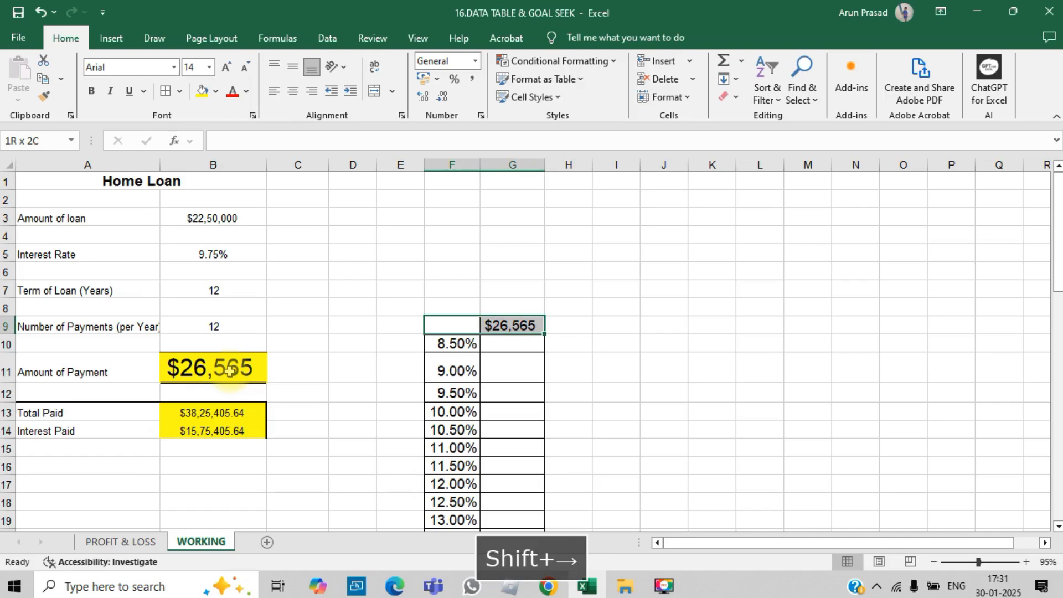
key(ctrl+shift+Down)
key(shift+Down)
key(shift+Down)
key(shift+Down)
key(shift+Down)
key(shift+Down)
key(shift+Down)
key(shift+Down)
key(shift+Down)
key(shift+Down)
key(shift+Down)
key(shift+Down)
key(shift+Down)
key(shift+Down)
key(shift+Down)
key(shift+Down)
key(shift+Down)
key(shift+Down)
key(shift+Down)
key(shift+Down)
key(shift+Down)
key(shift+Up)
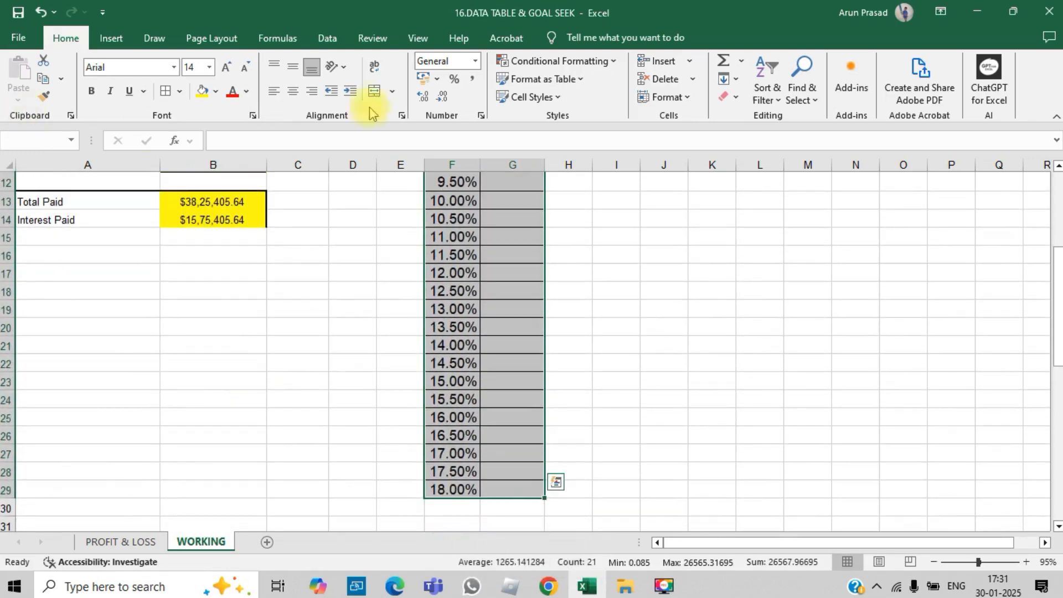
click(334, 40)
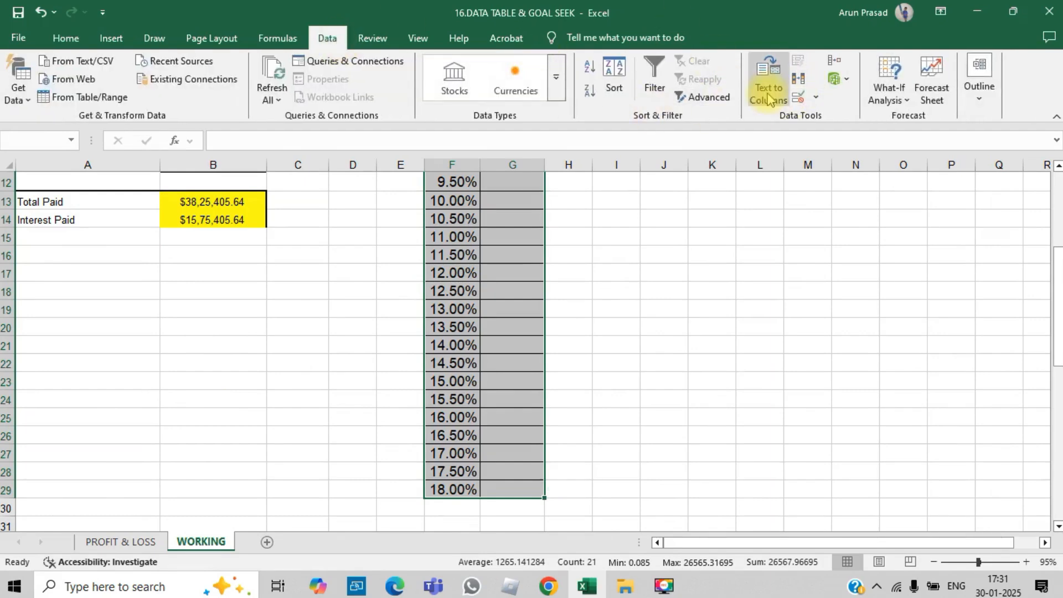
click(885, 101)
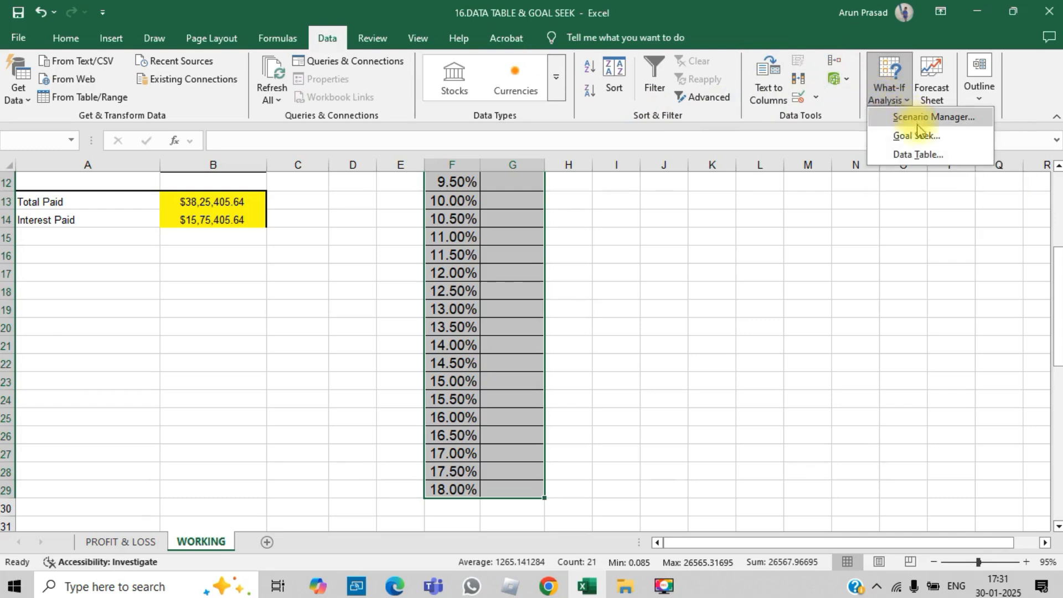
click(919, 155)
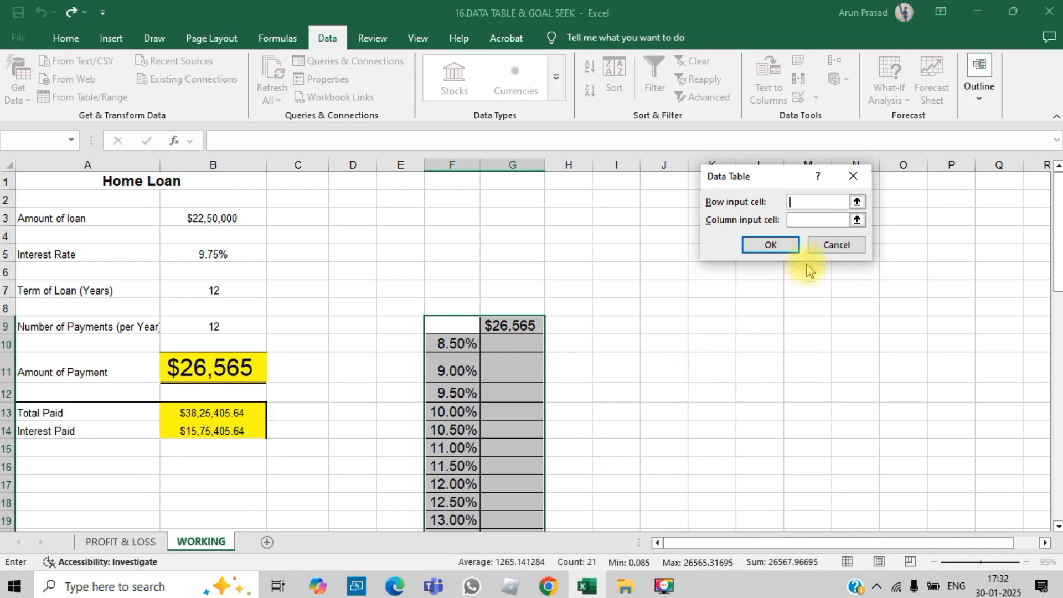
click(807, 219)
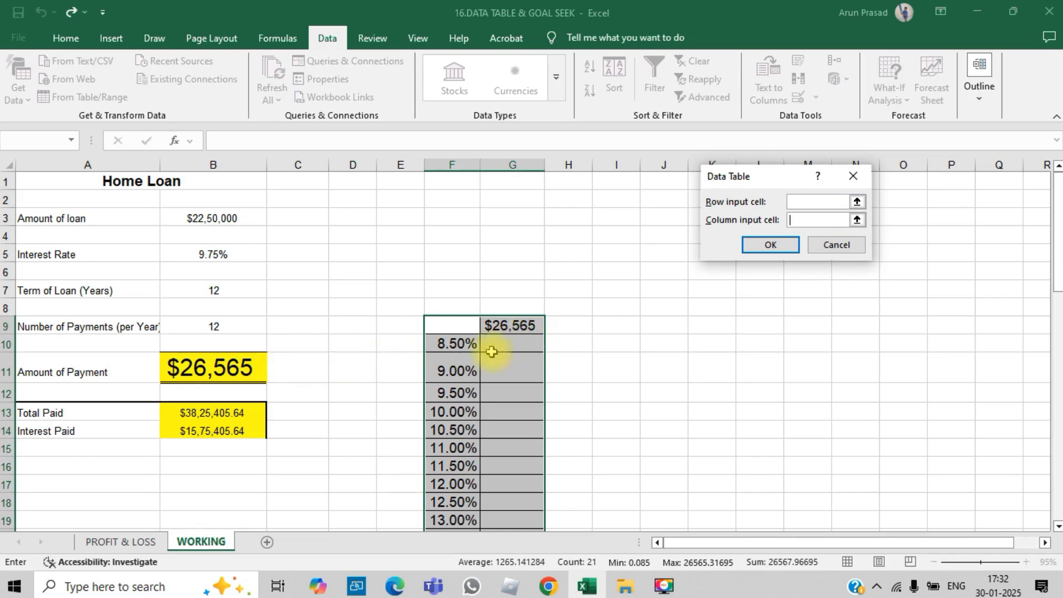
click(215, 265)
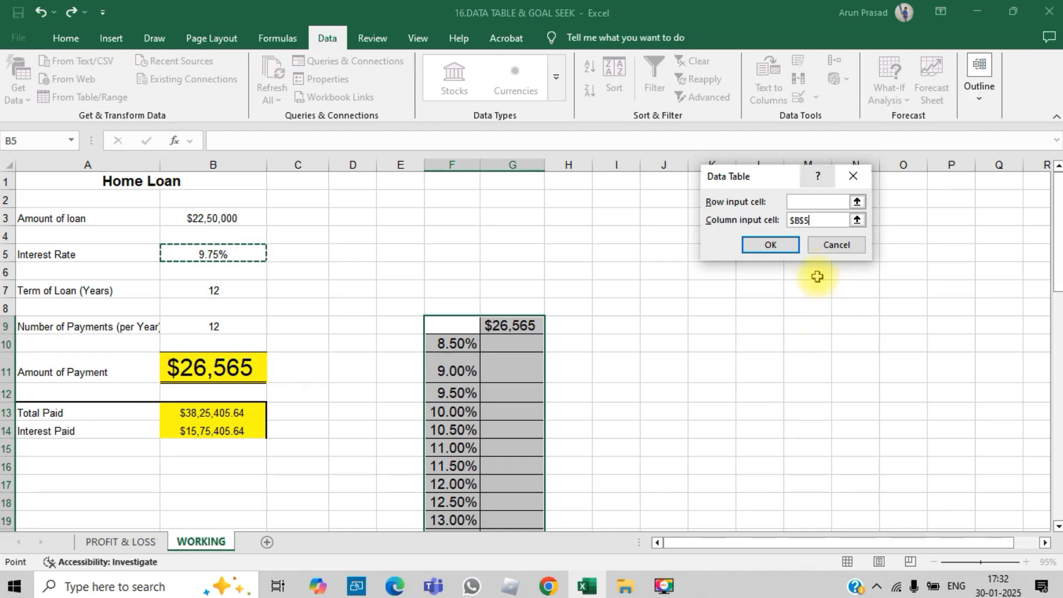
click(785, 248)
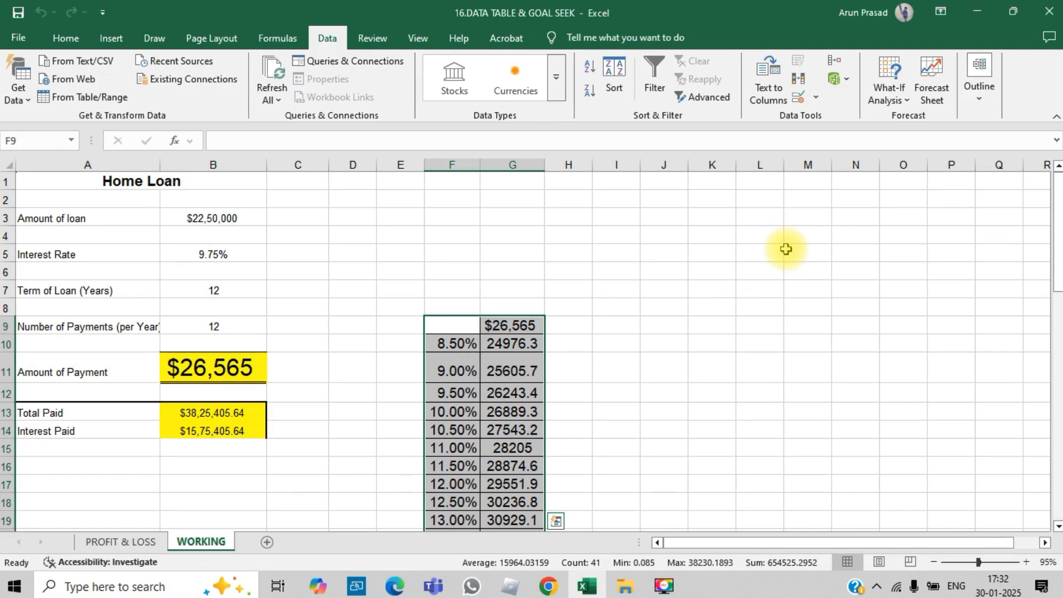
Examine the payments that the data table gives for the individual interest rates in F10:F16
click(455, 343)
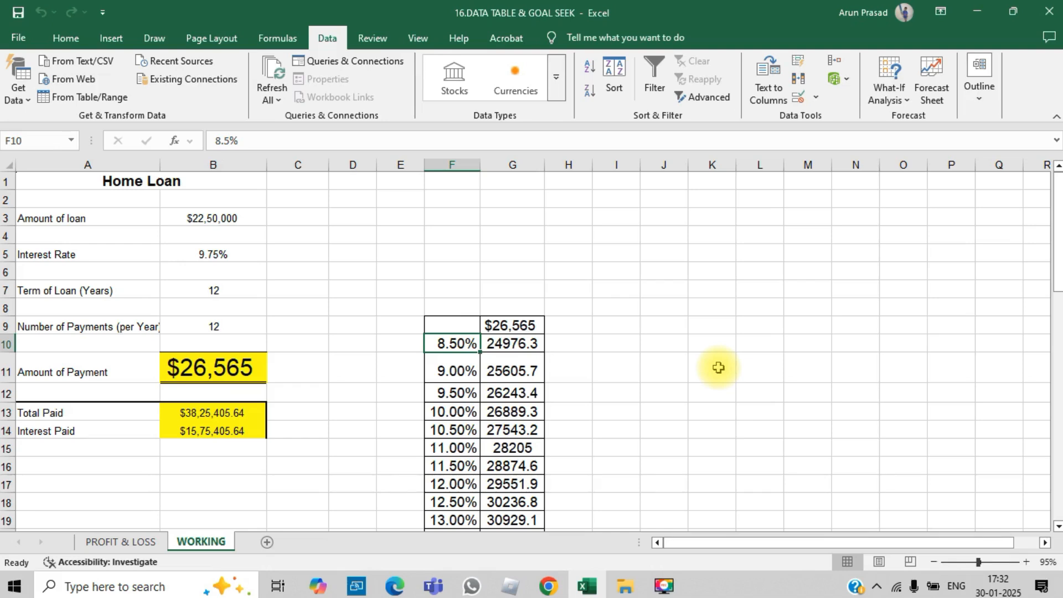
click(454, 411)
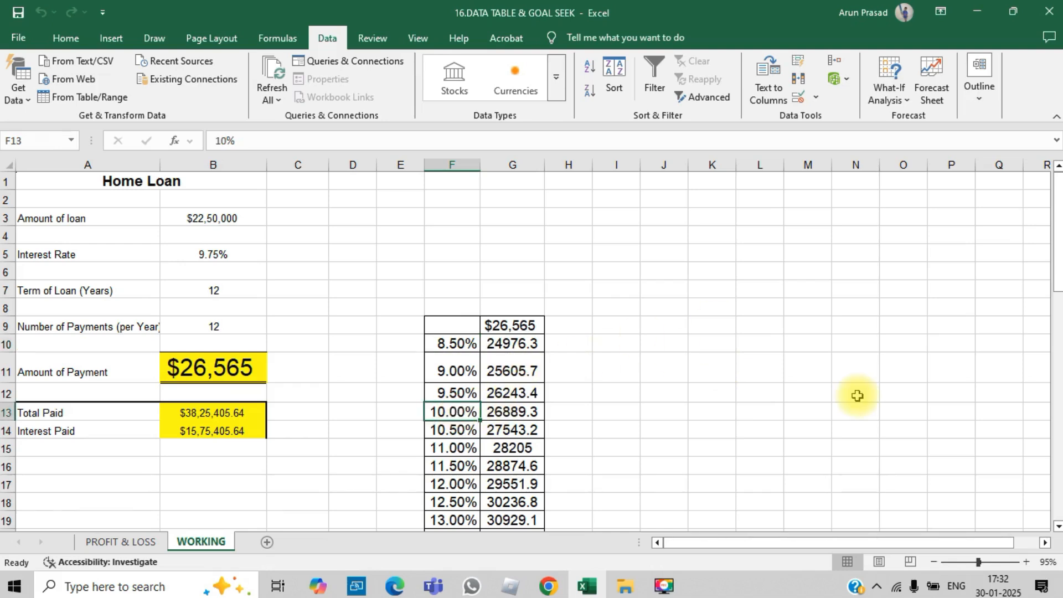
key(Down)
key(Down)
key(Down)
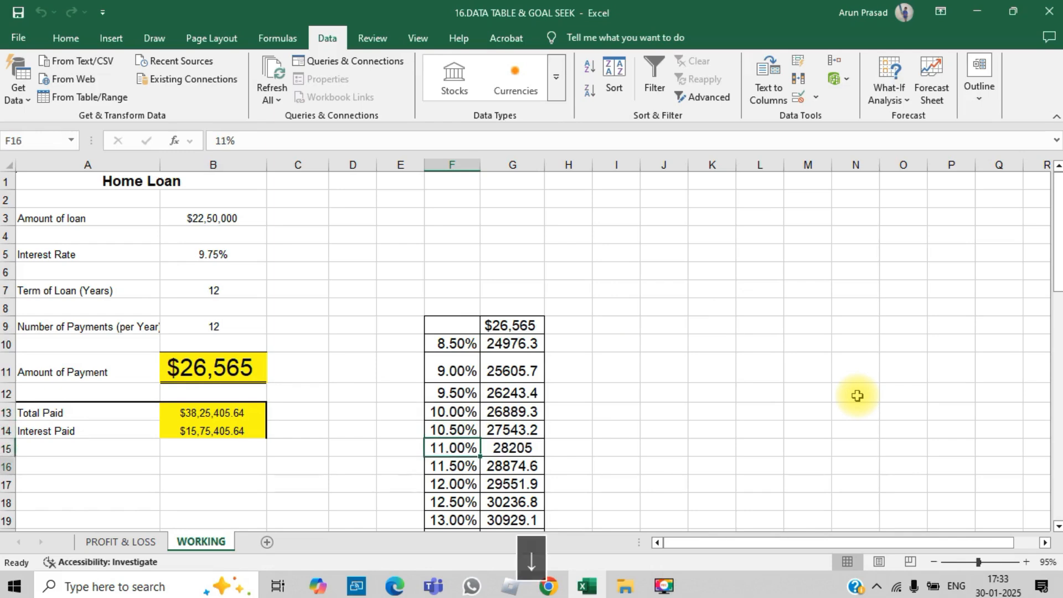
key(Right)
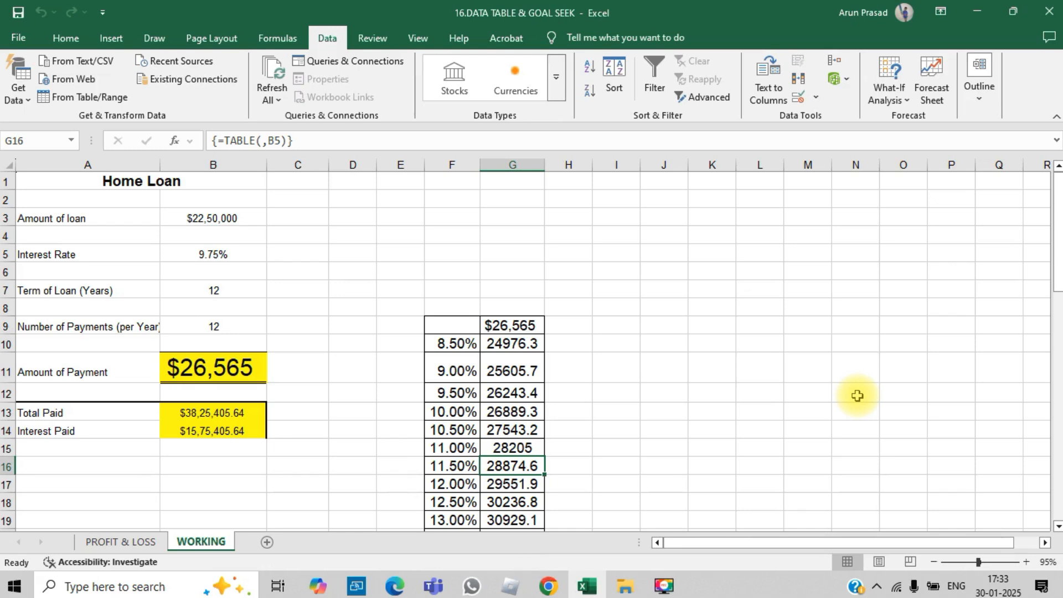
key(Up)
key(Up)
key(Left)
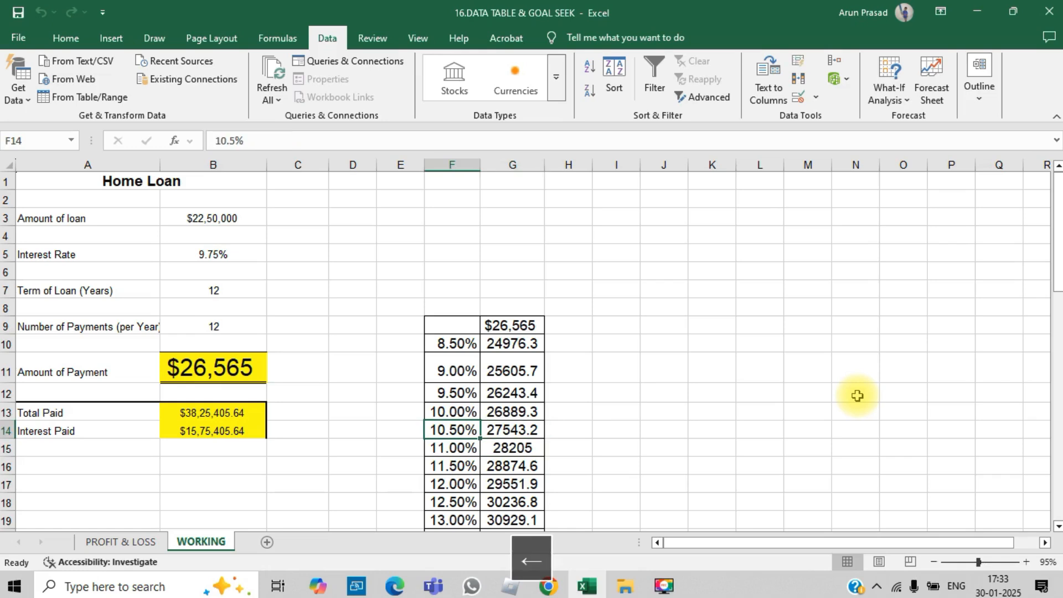
click(454, 450)
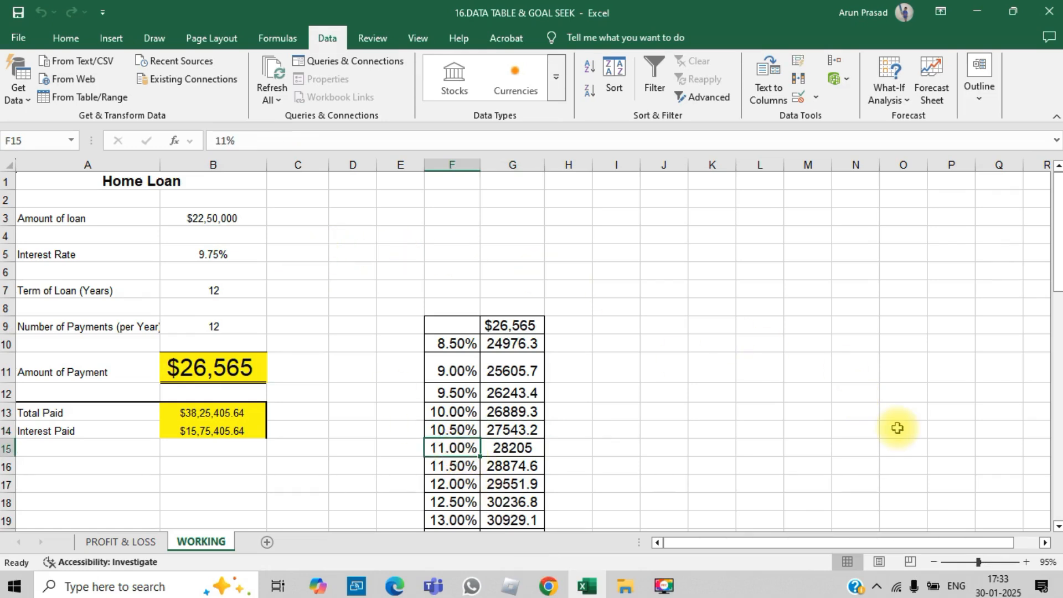
Set the loan's Interest Rate in B5 to 11% and check the Amount of Payment in B11
click(211, 255)
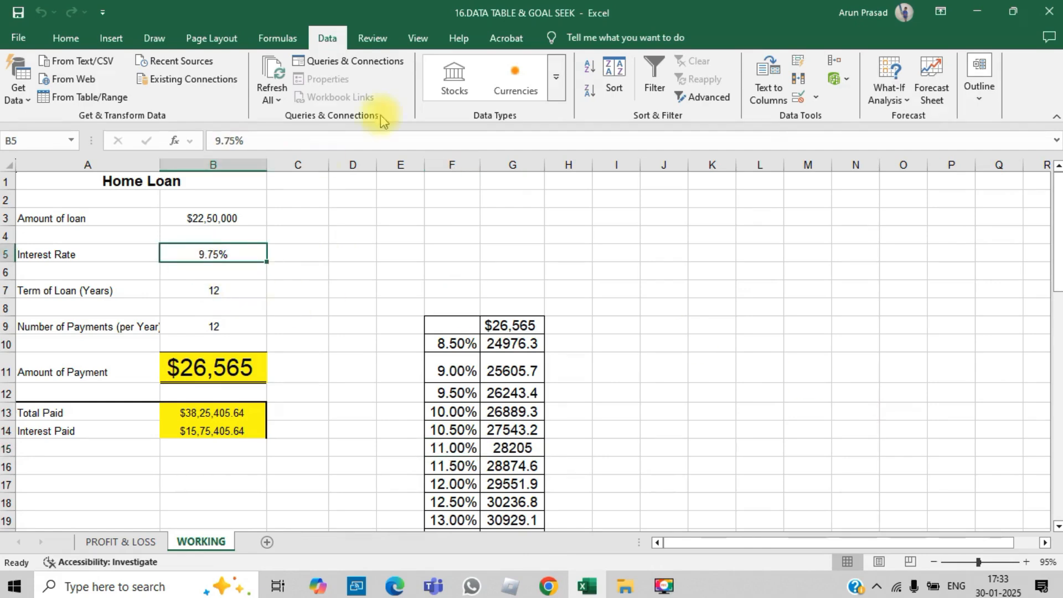
text(11)
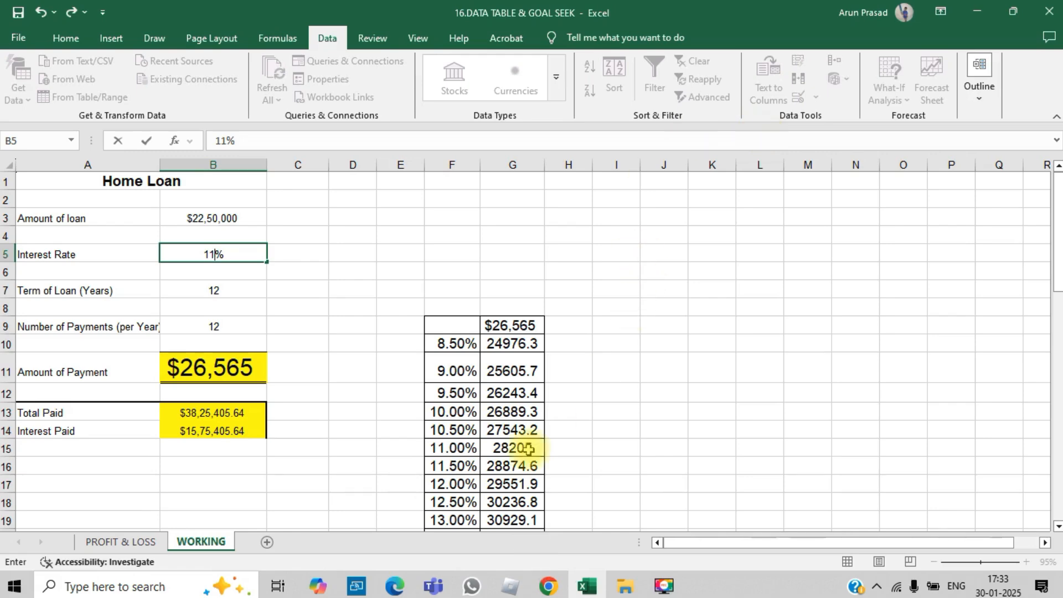
key(Return)
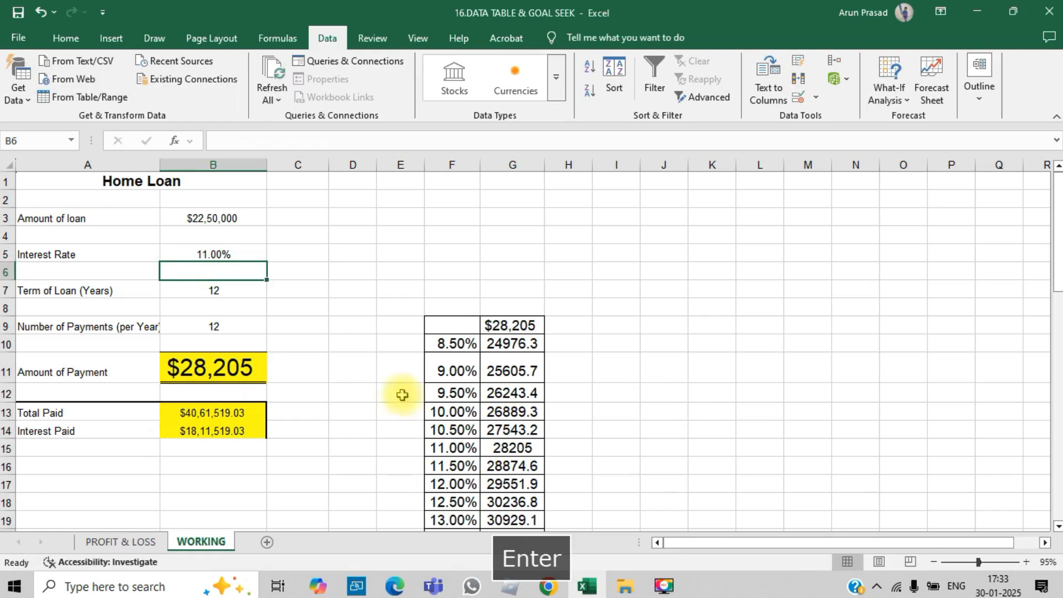
click(237, 368)
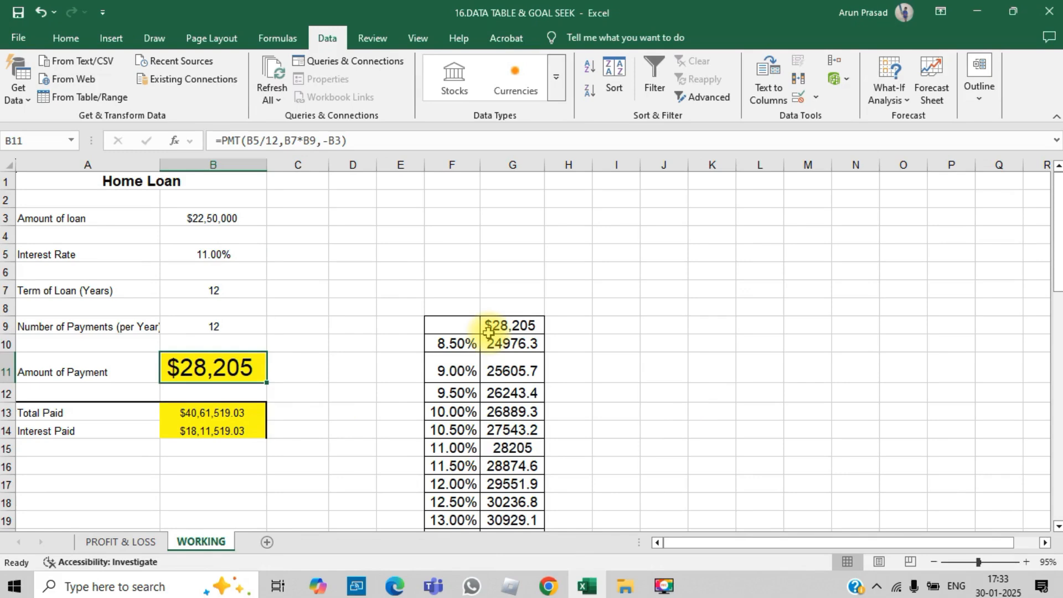
Review the list of interest rates and their payments in columns F and G of the data table
click(457, 343)
key(shift+Down)
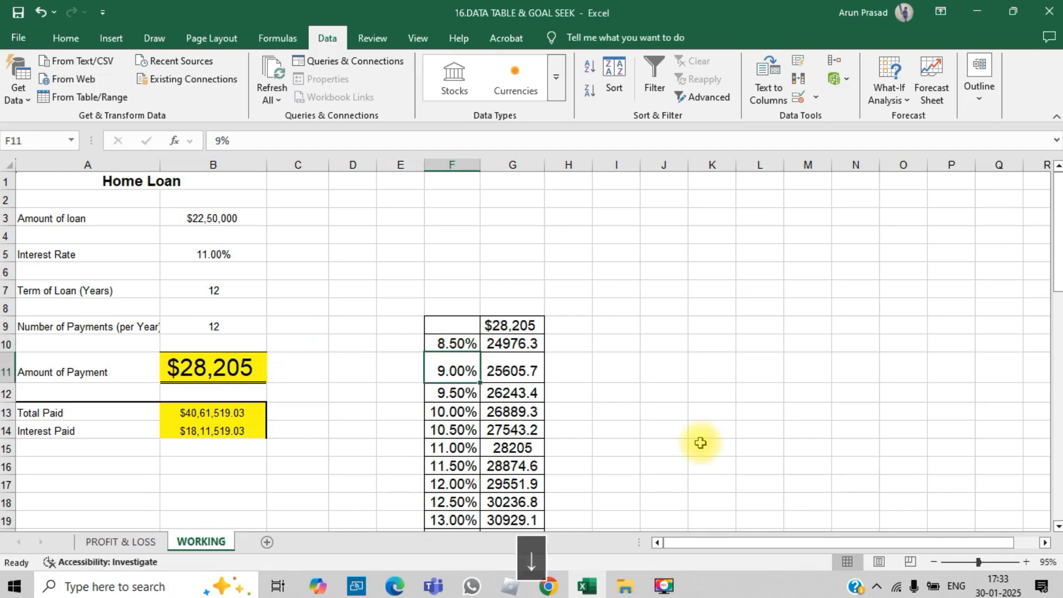
key(Down)
key(Down)
key(Down)
key(Down)
key(Down)
key(Down)
key(Down)
key(Down)
key(Down)
key(Down)
key(Down)
key(Down)
key(Down)
key(Down)
key(Down)
key(Down)
key(Down)
key(Down)
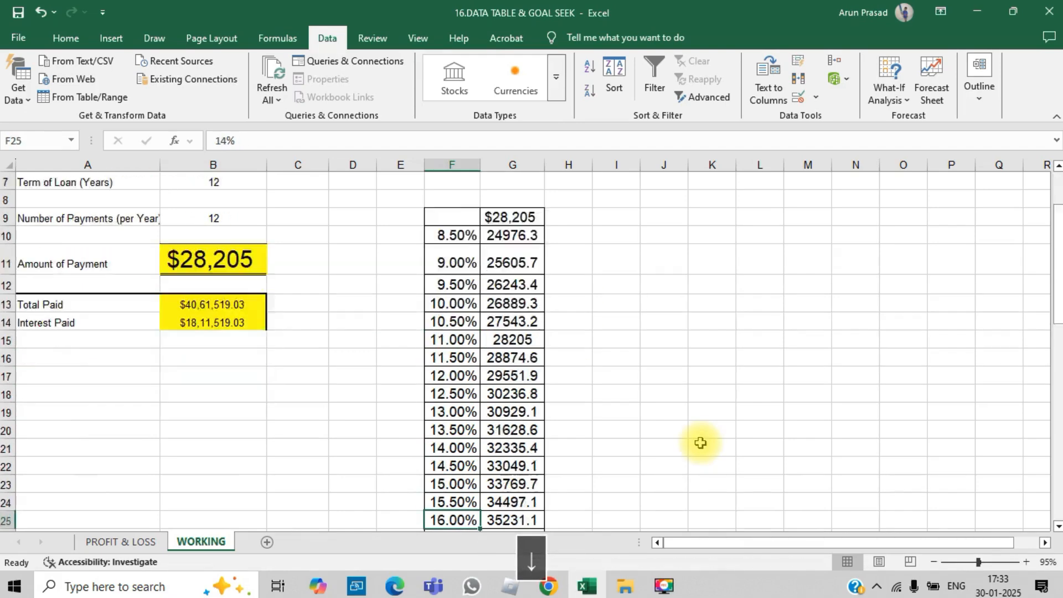
key(Up)
key(Up)
key(Up)
key(Up)
key(Up)
key(Up)
key(Up)
key(Up)
key(Up)
key(Up)
key(Up)
key(Up)
key(Up)
key(Up)
key(Up)
key(Up)
key(Up)
key(Up)
key(Up)
key(Up)
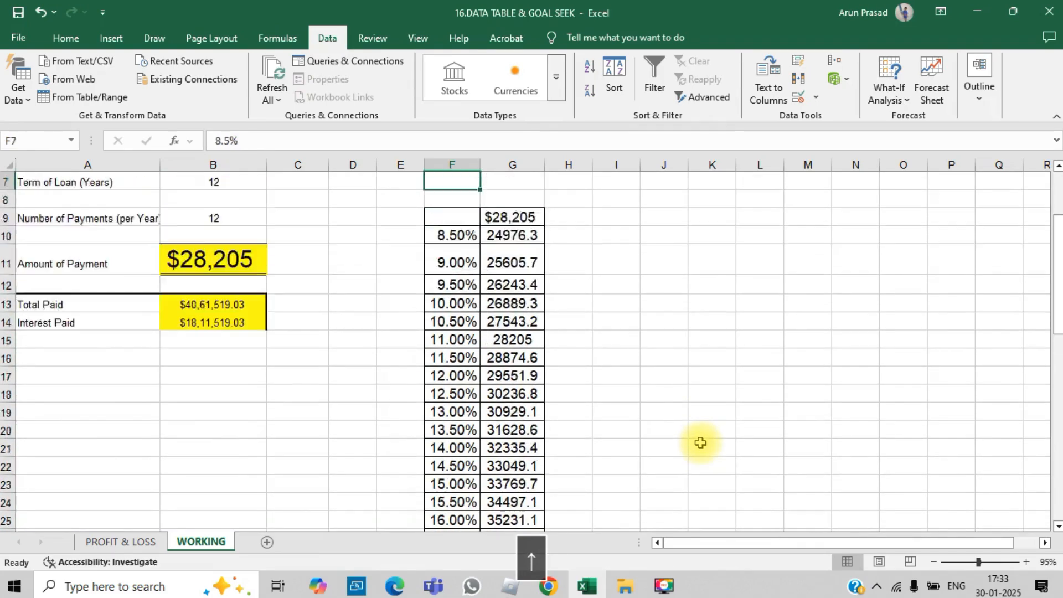
key(Down)
key(Down)
key(Down)
key(Down)
key(Down)
key(Down)
key(Right)
key(Down)
key(Down)
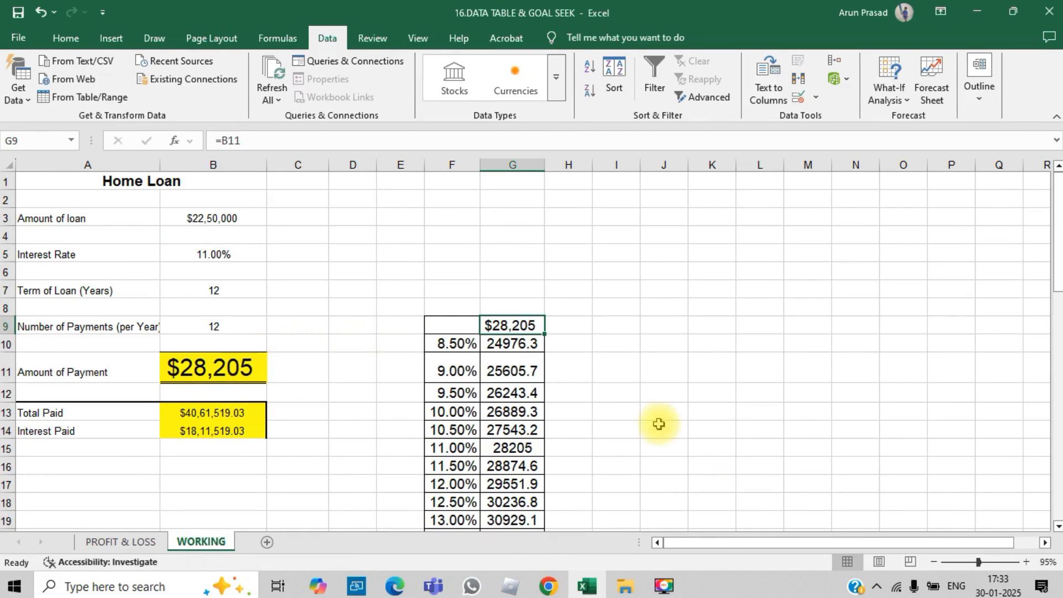
Clear the data table's contents in column G and link G9 to Interest Paid with =B14
key(ctrl+shift+Down)
key(Delete)
key(Up)
key(Down)
text(=)
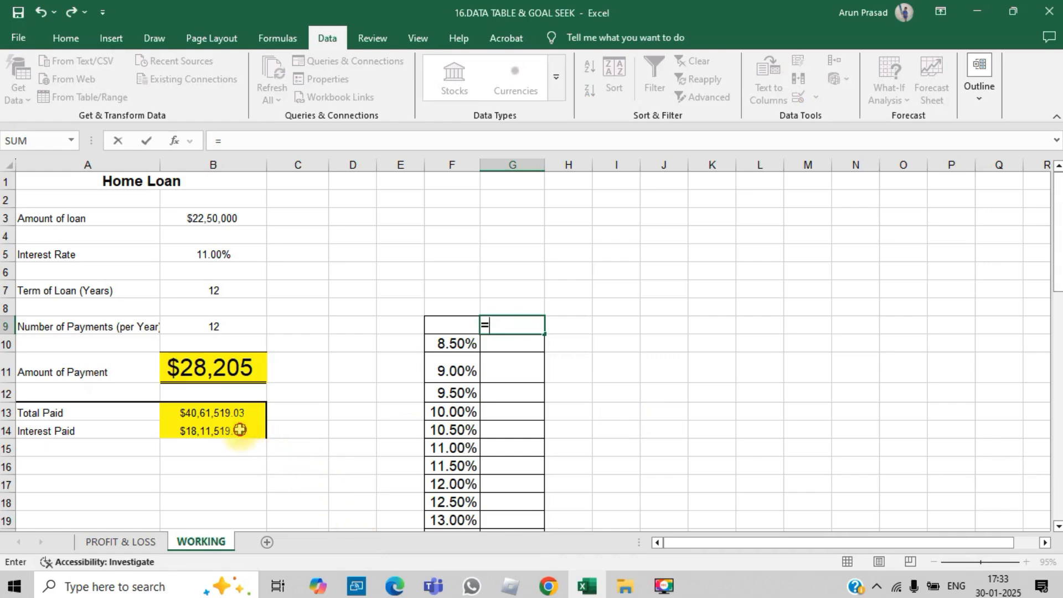
click(239, 430)
key(Return)
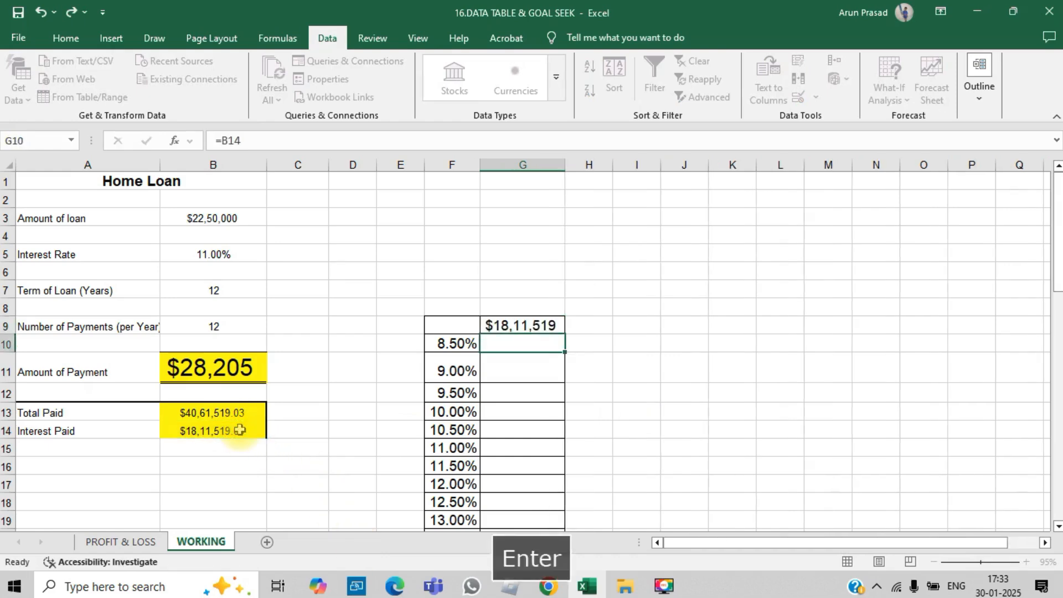
Try to create a data table over F9:G29 with $B$14 as the column input cell
key(Up)
key(Left)
key(shift+Right)
key(shift+Down)
key(shift+Down)
key(shift+Down)
key(shift+Down)
key(shift+Down)
key(shift+Down)
key(shift+Down)
key(shift+Down)
key(shift+Down)
key(shift+Down)
key(shift+Down)
key(shift+Down)
key(shift+Down)
key(shift+Down)
key(shift+Down)
key(shift+Down)
key(shift+Down)
key(shift+Down)
key(shift+Down)
key(shift+Down)
key(shift+Up)
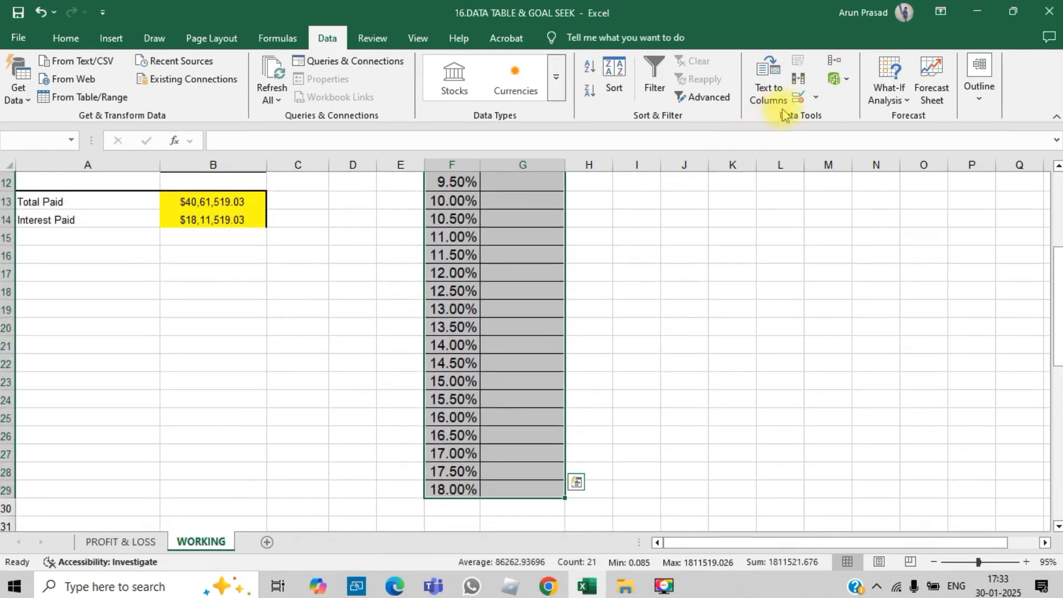
click(886, 105)
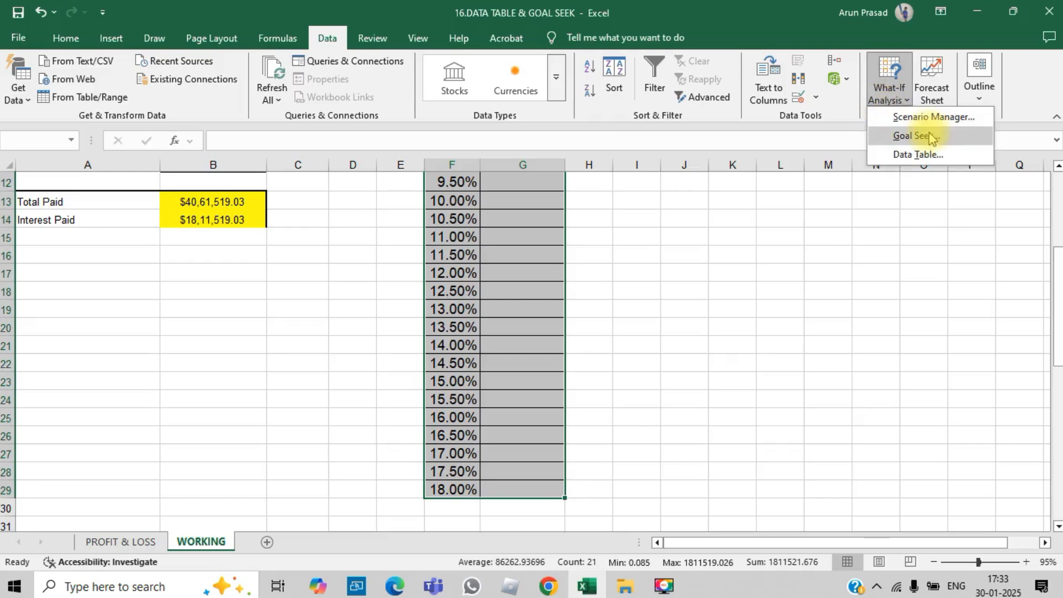
click(924, 154)
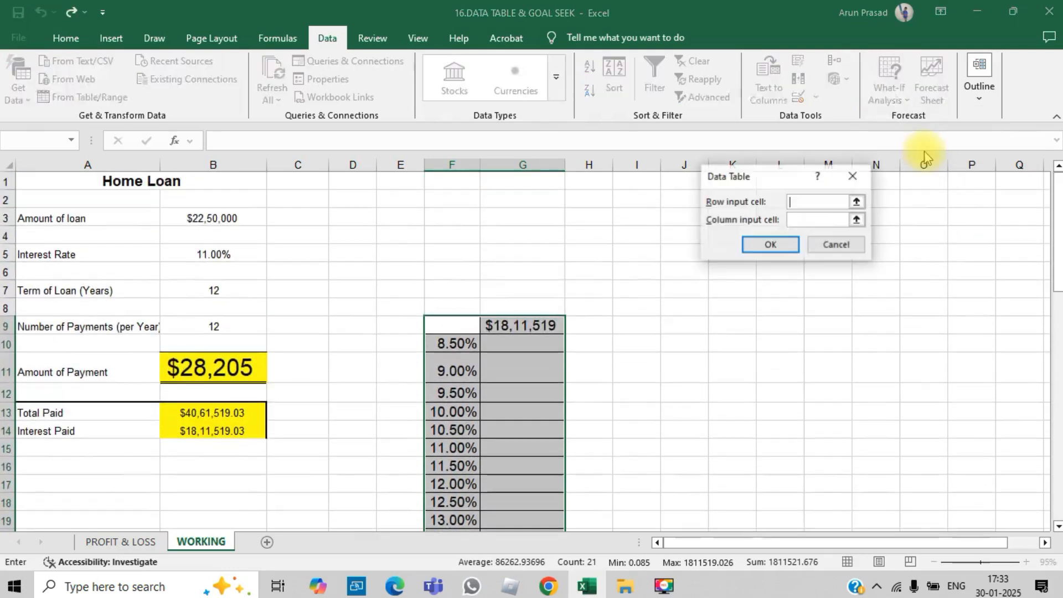
click(812, 220)
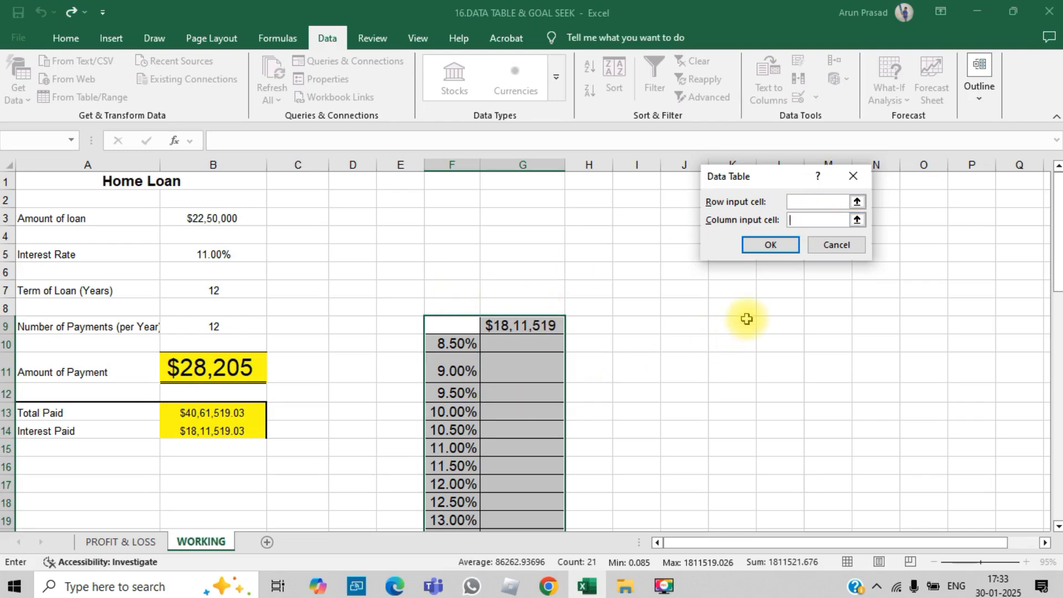
click(222, 432)
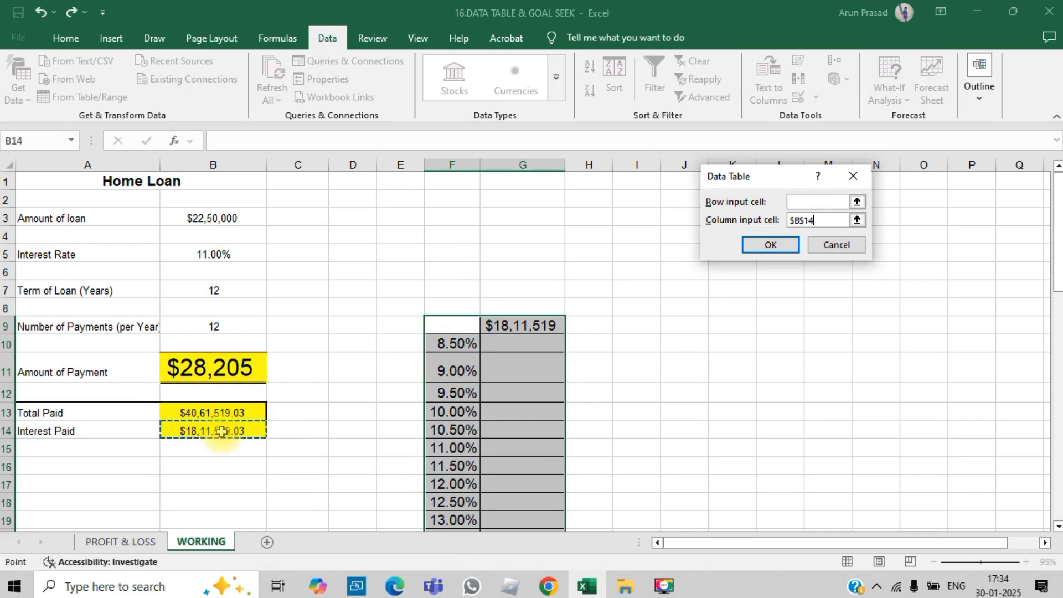
click(756, 245)
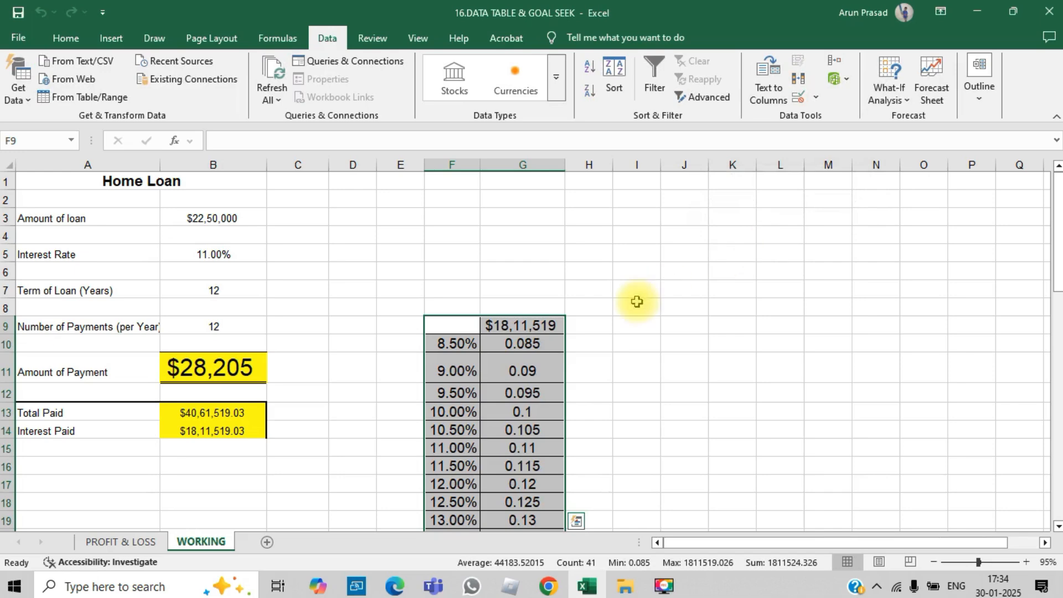
Delete the data table results in column G from G10 downward
click(533, 343)
key(ctrl+shift+Down)
key(shift+Up)
key(Delete)
key(Left)
key(Left)
key(Left)
key(Down)
key(Down)
key(Down)
key(Down)
key(Down)
key(Left)
key(Left)
key(Up)
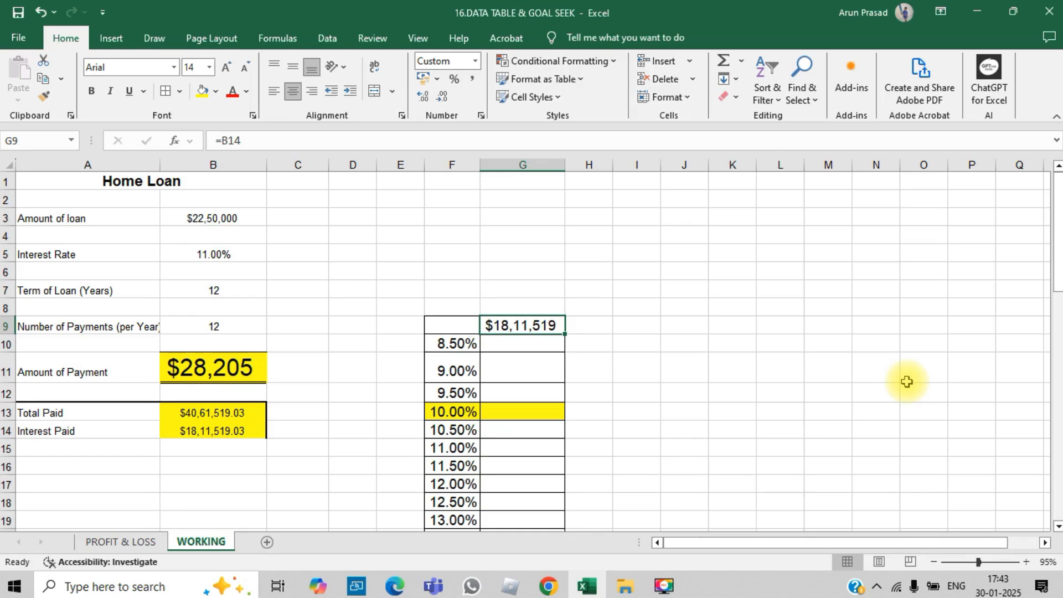
key(Left)
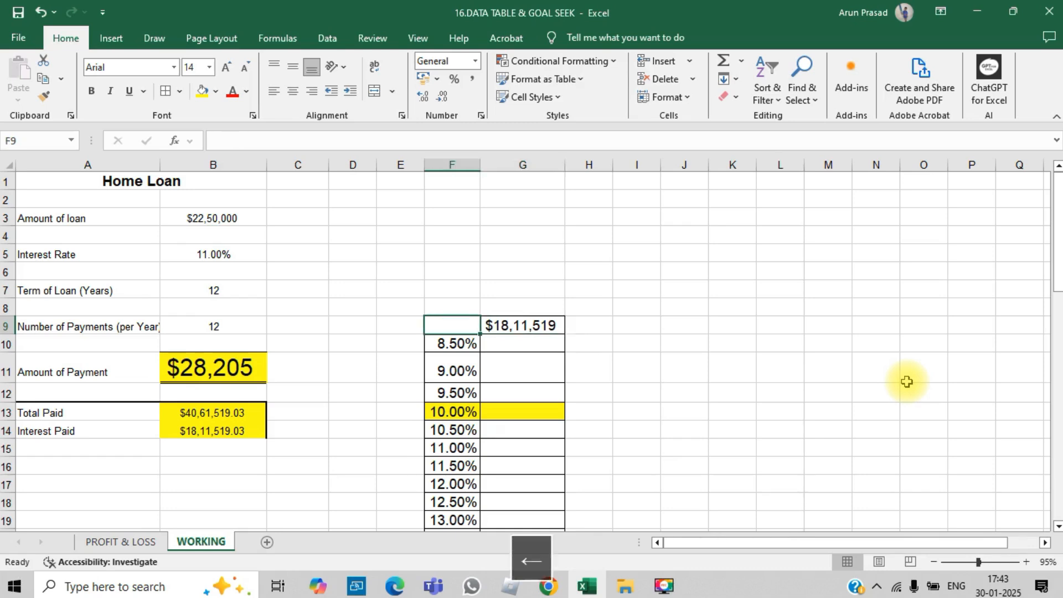
key(shift+Right)
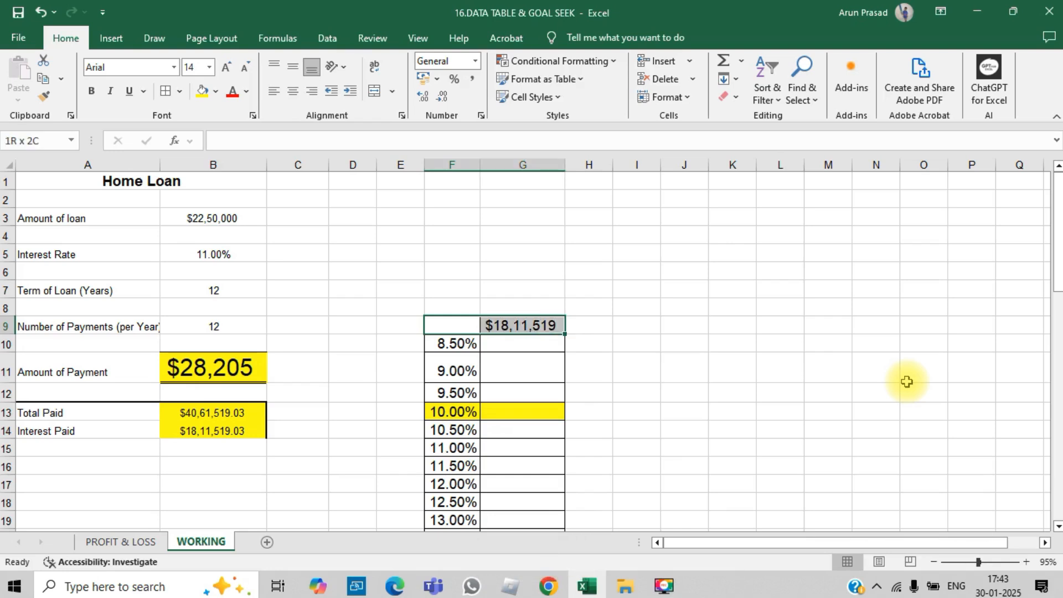
key(shift+Down)
key(shift+Down)
key(shift+Down)
key(shift+Down)
key(Down)
key(Up)
key(Right)
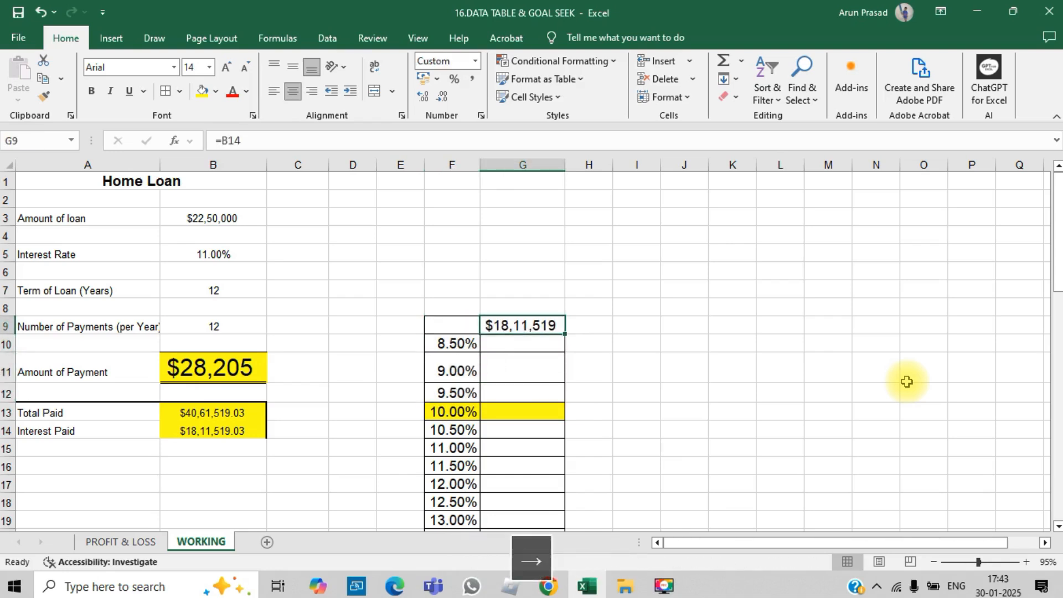
Create a one-variable data table over F9:G29 with the interest rate in B5 as the column input cell
key(shift+Left)
key(shift+Down)
key(shift+Down)
key(shift+Down)
key(shift+Down)
key(shift+Down)
key(shift+Down)
key(shift+Down)
key(shift+Down)
key(shift+Down)
key(shift+Down)
key(shift+Down)
key(shift+Down)
key(shift+Down)
key(shift+Down)
key(shift+Down)
key(shift+Down)
key(shift+Down)
key(shift+Down)
key(shift+Down)
key(shift+Down)
key(shift+Up)
click(327, 38)
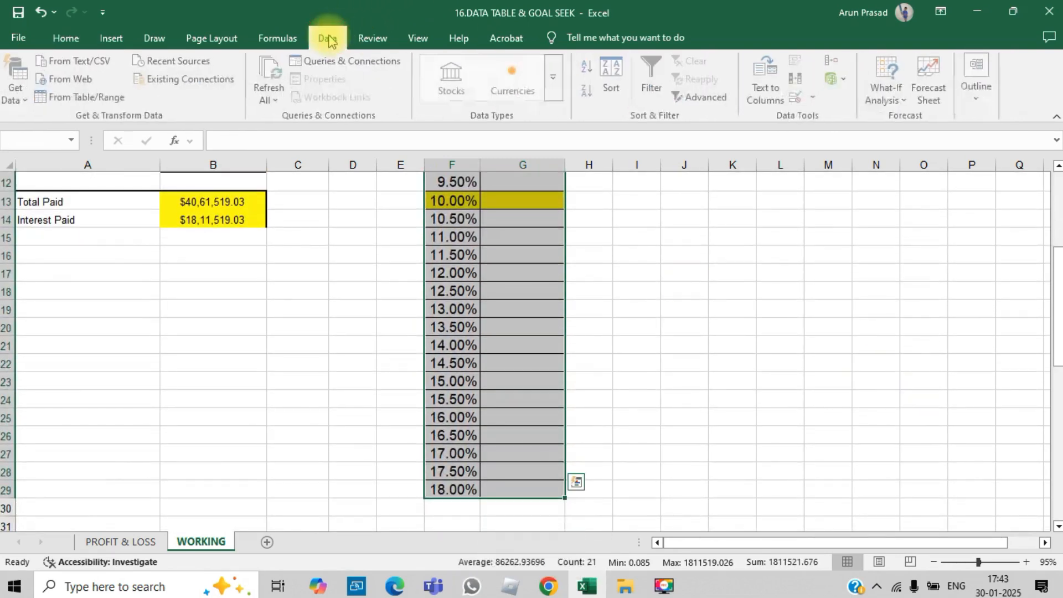
click(884, 94)
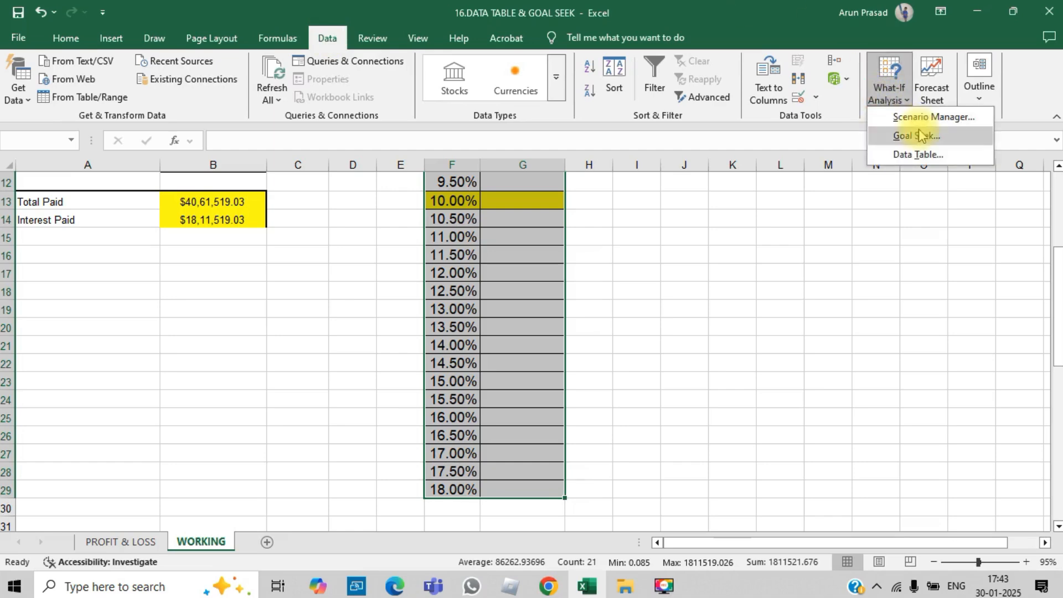
click(917, 154)
click(812, 223)
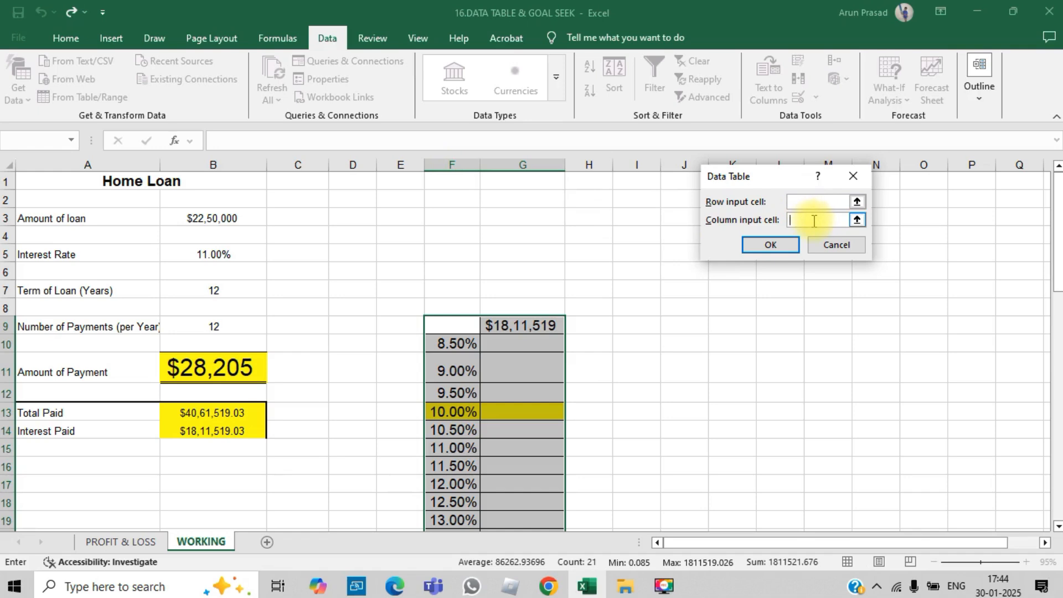
click(203, 254)
key(Return)
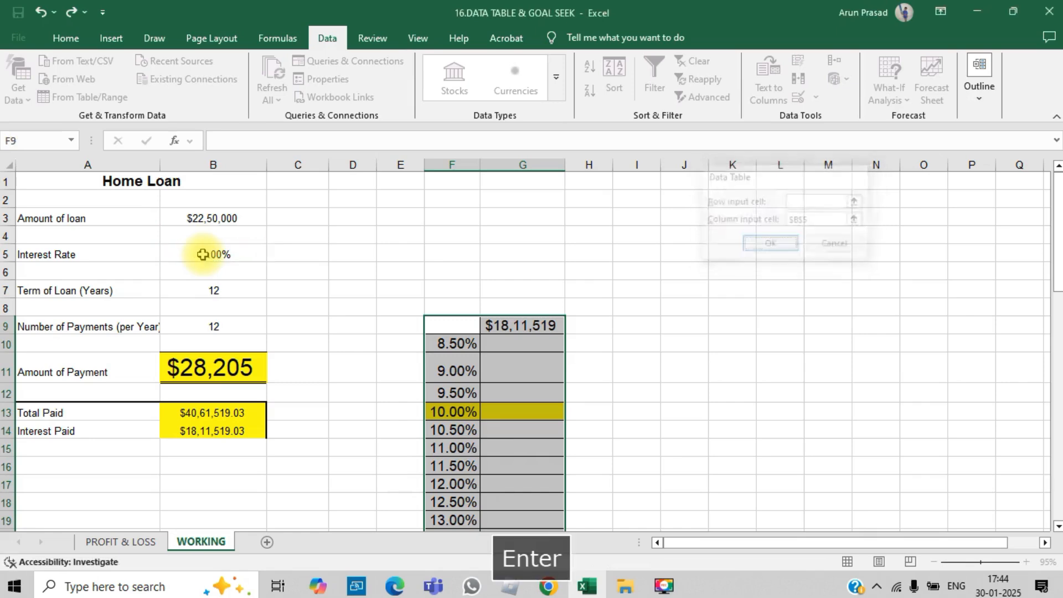
click(506, 429)
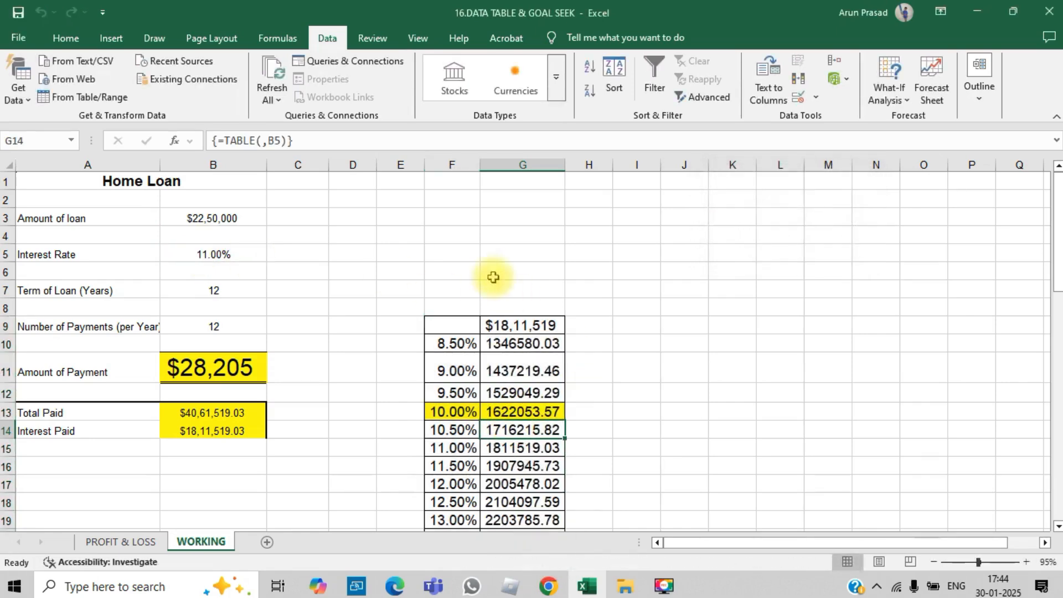
Enter the heading ONE WAY DATA TABLE in cell F4 above the data table
click(459, 236)
text(ON)
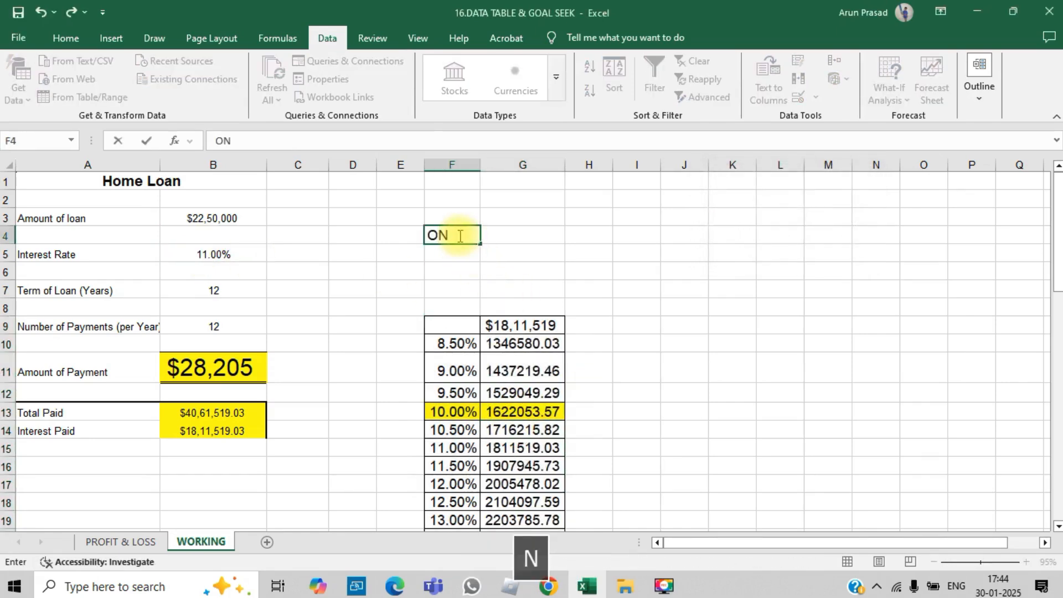
text(E WAY DATA TA)
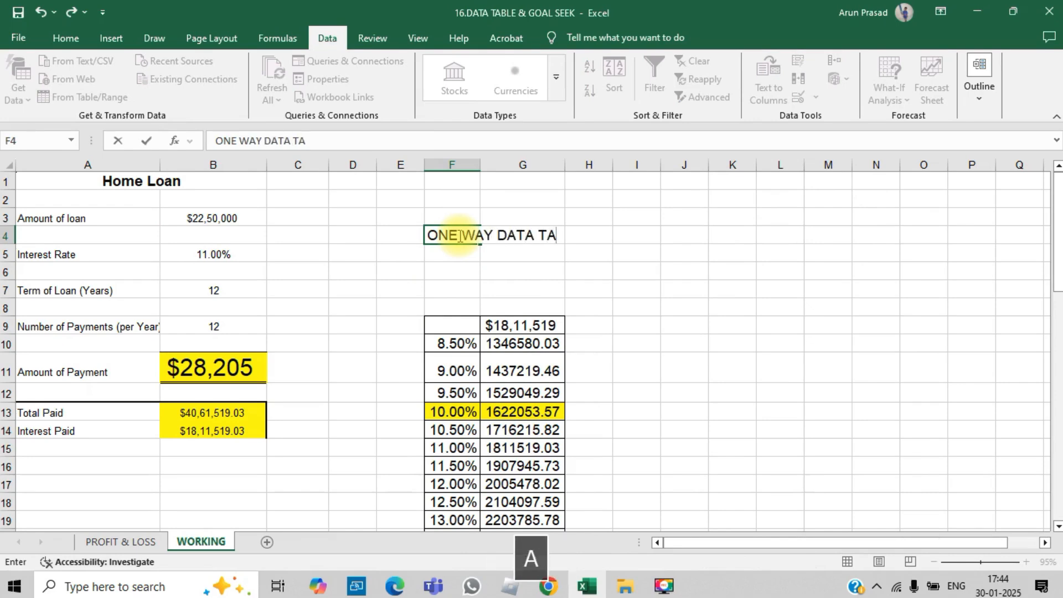
text(BLE)
key(Return)
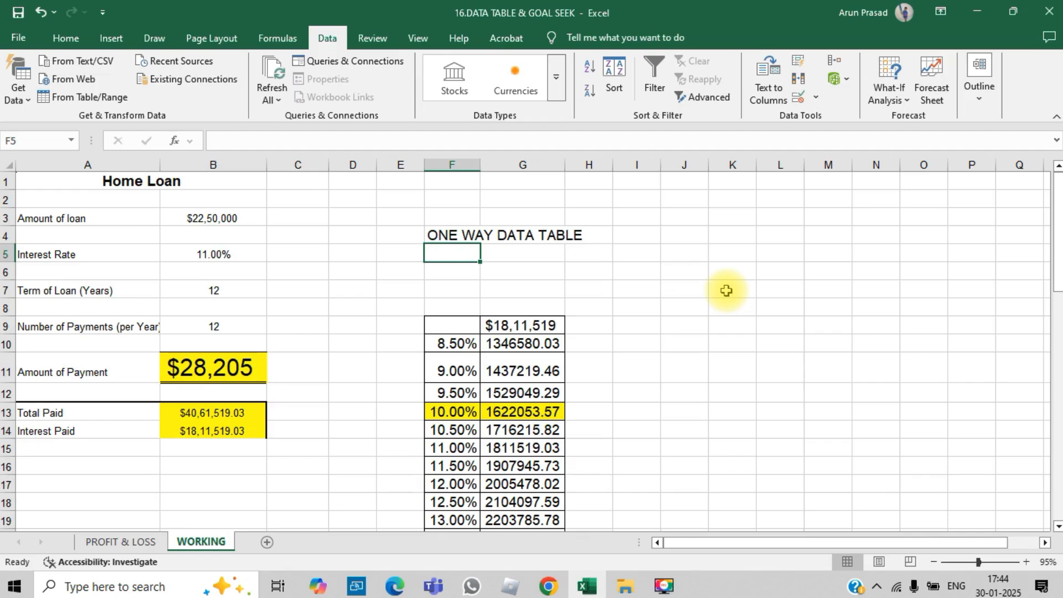
Examine the interest rates listed in column F of the one-way data table
key(Down)
key(Down)
key(Down)
key(Down)
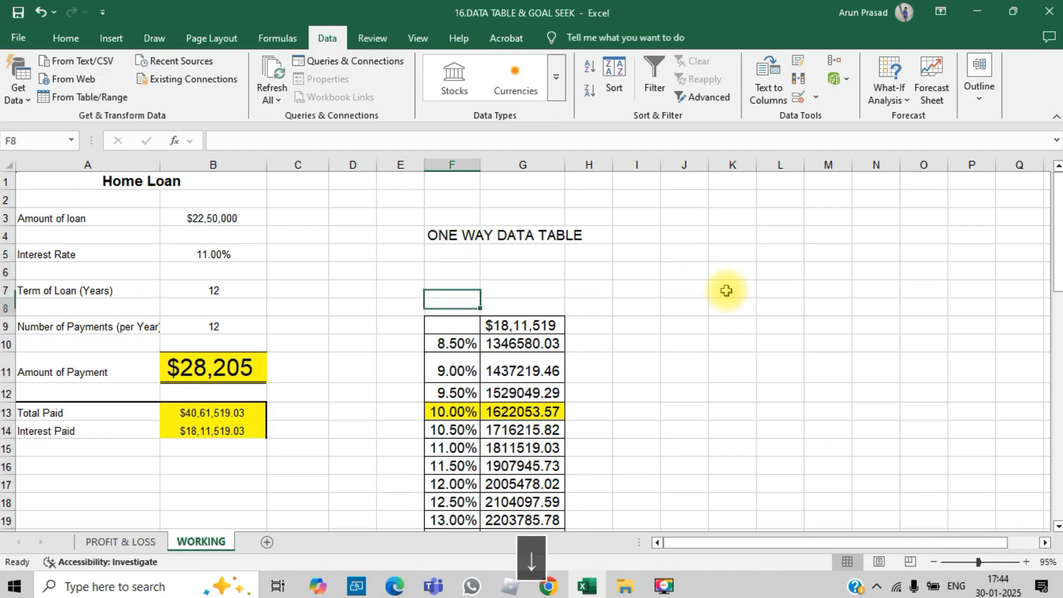
key(Left)
key(Left)
key(Right)
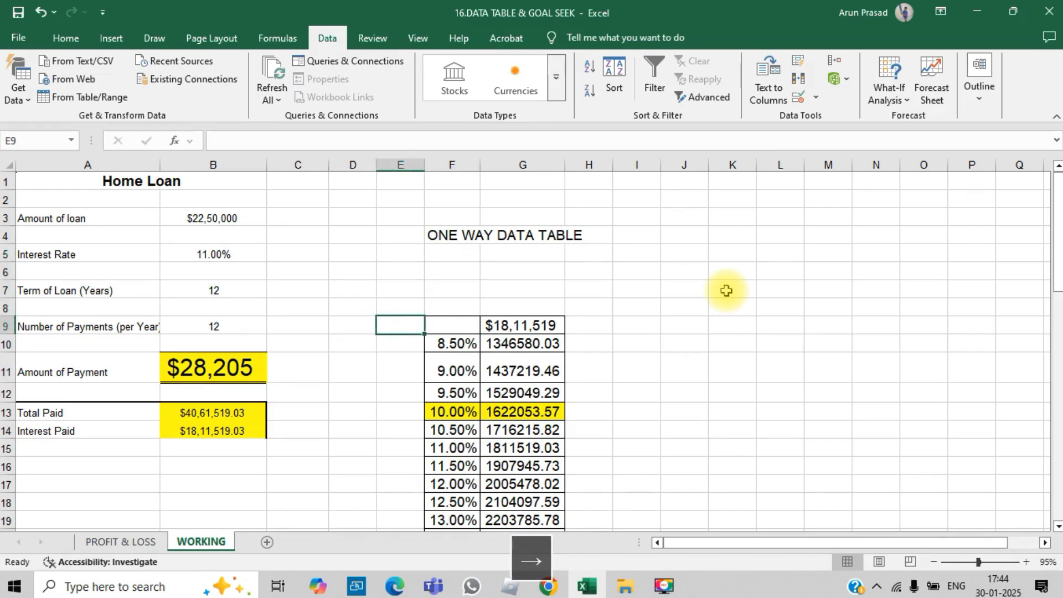
key(Right)
key(Down)
key(Down)
key(Down)
key(Down)
key(Down)
key(Down)
key(Down)
key(Down)
key(Down)
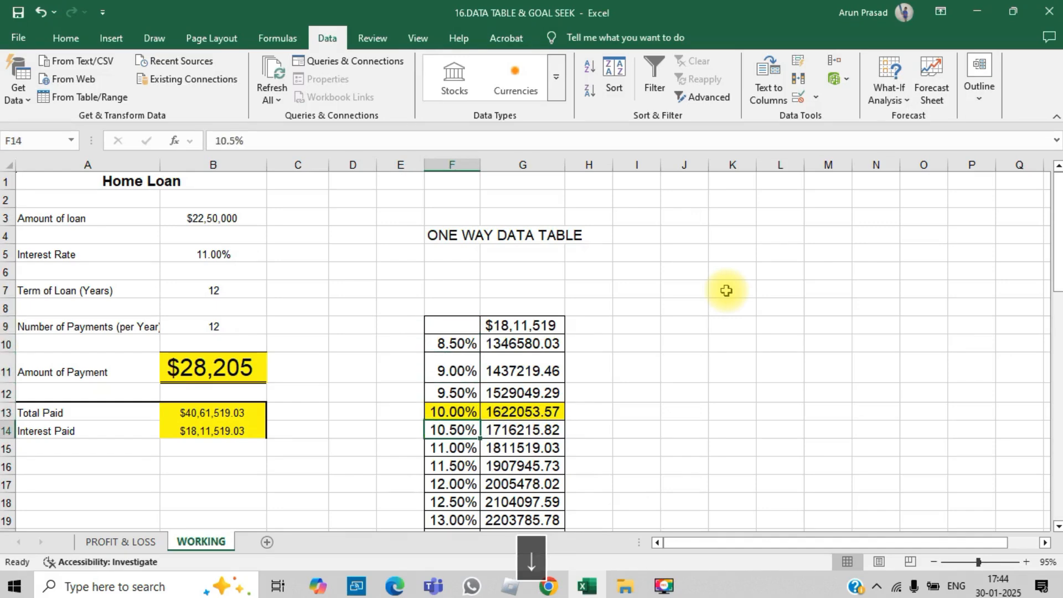